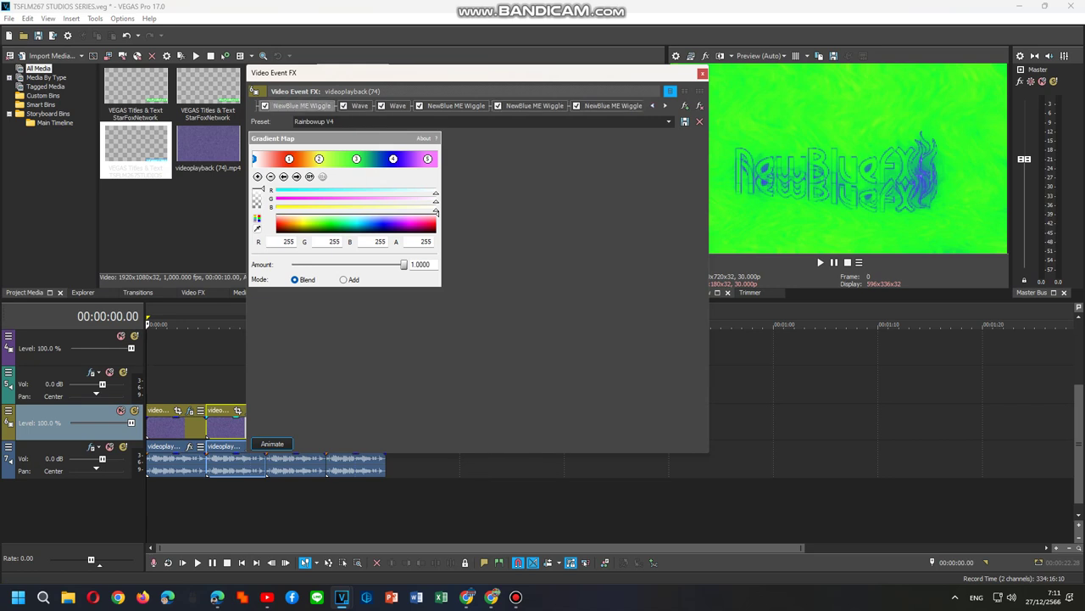
- Examine the settings of every effect in the second clip's video effect chain, from the first Wiggle through Waves and Light Rays to Gradient Map
left_click(652, 106)
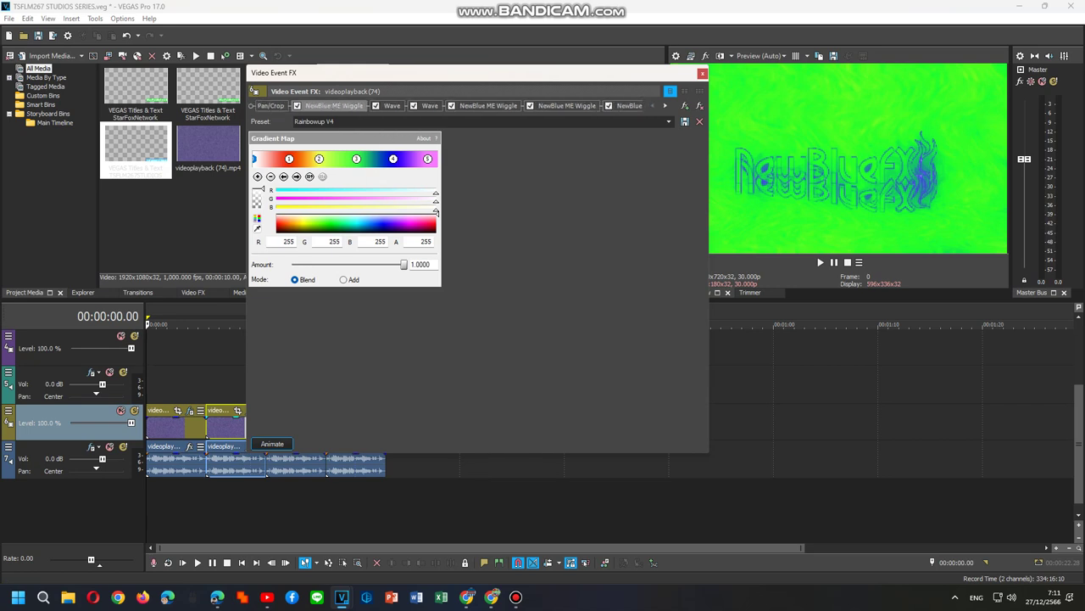
left_click(328, 106)
left_click(391, 106)
left_click(429, 106)
left_click(487, 106)
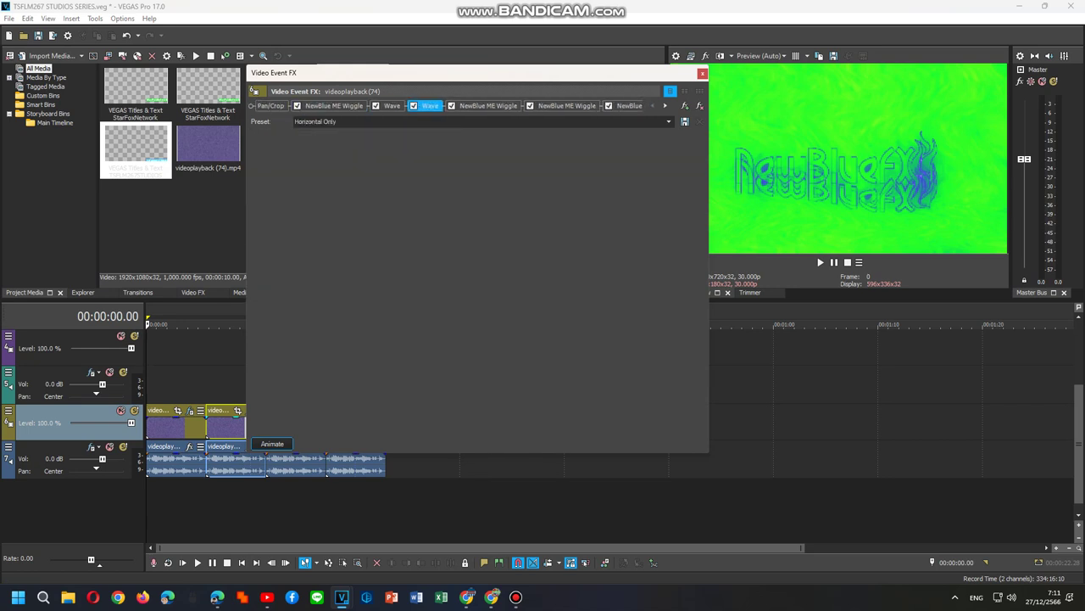
left_click(566, 106)
left_click(628, 106)
left_click(664, 106)
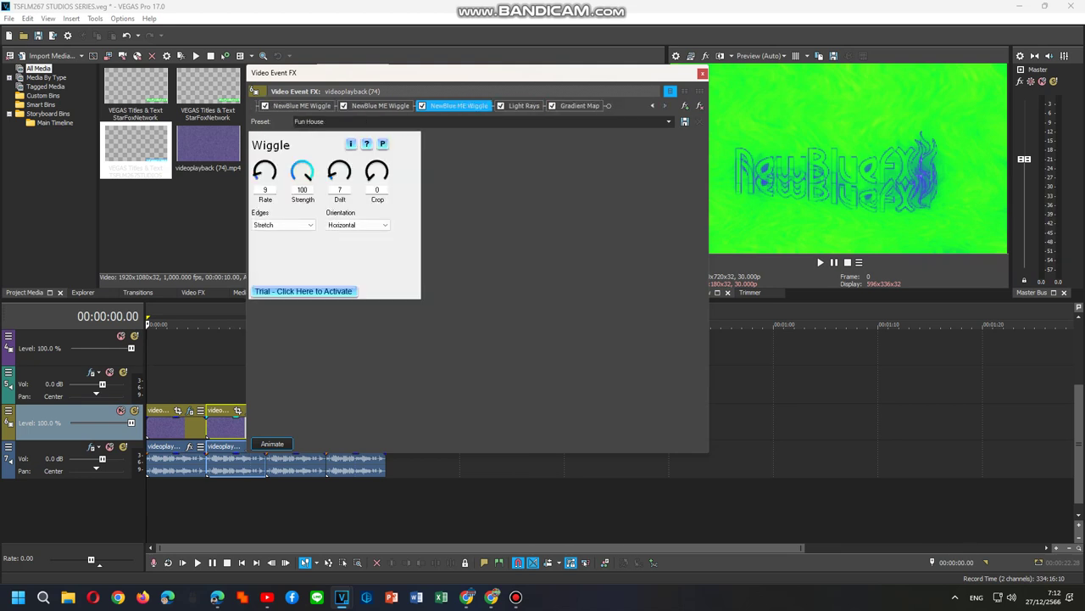
left_click(523, 106)
left_click(579, 106)
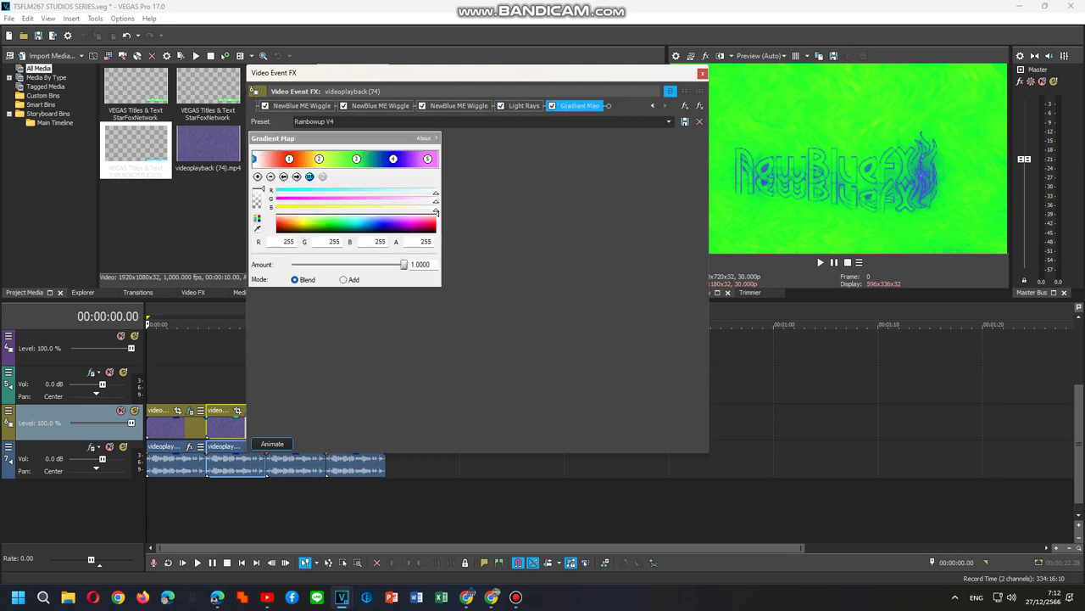
left_click_drag(430, 73, 475, 65)
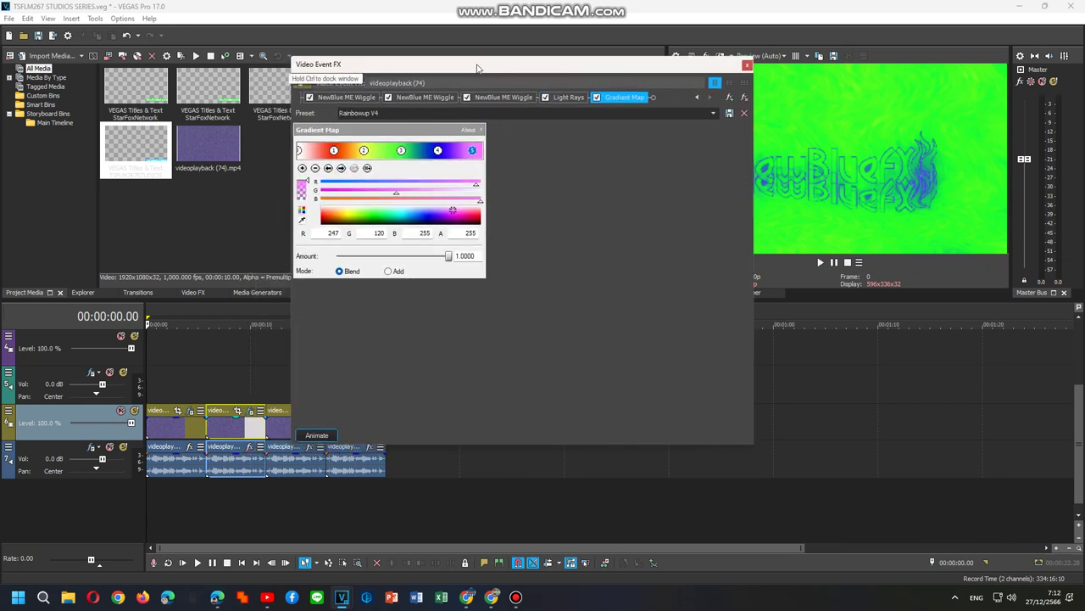
- Open the third clip's video effects and examine each Wiggle, Wave, Light Rays and Gradient Map setting in the chain
right_click(288, 422)
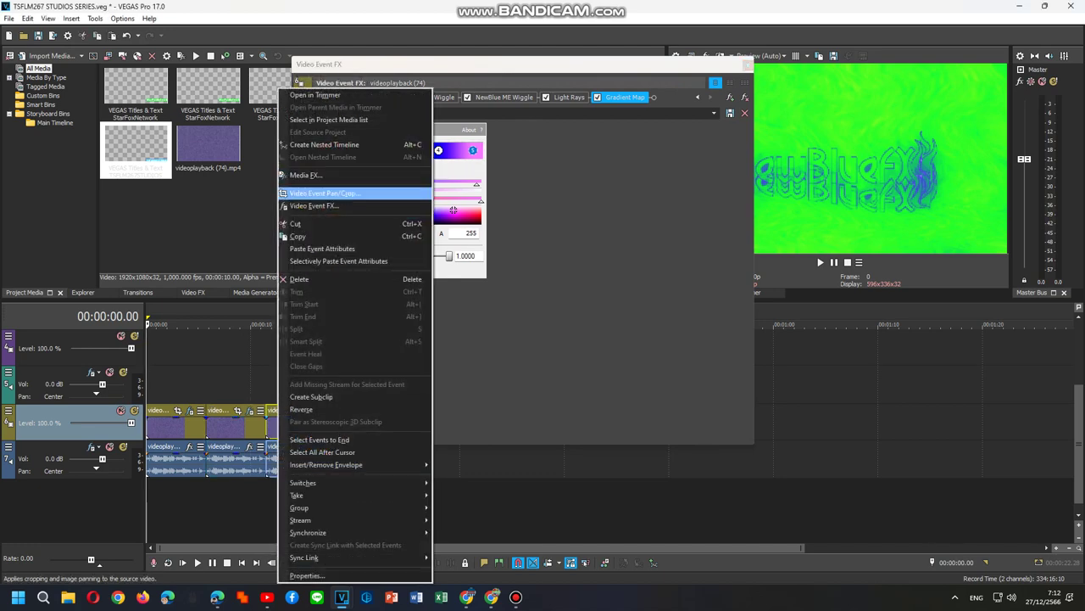
left_click(356, 194)
left_click(379, 98)
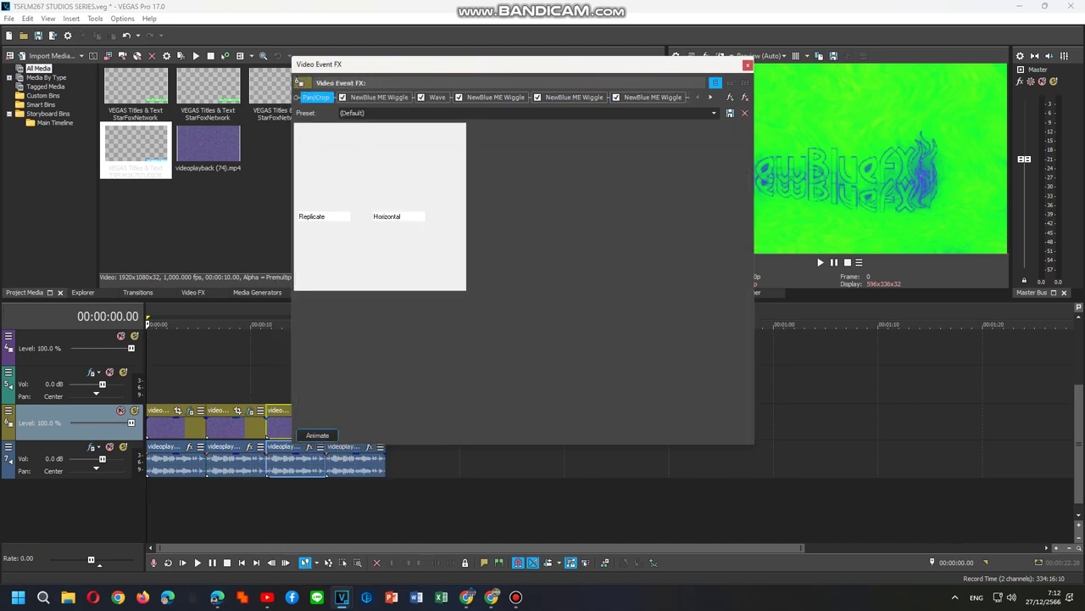
left_click(437, 97)
left_click(495, 98)
left_click(574, 97)
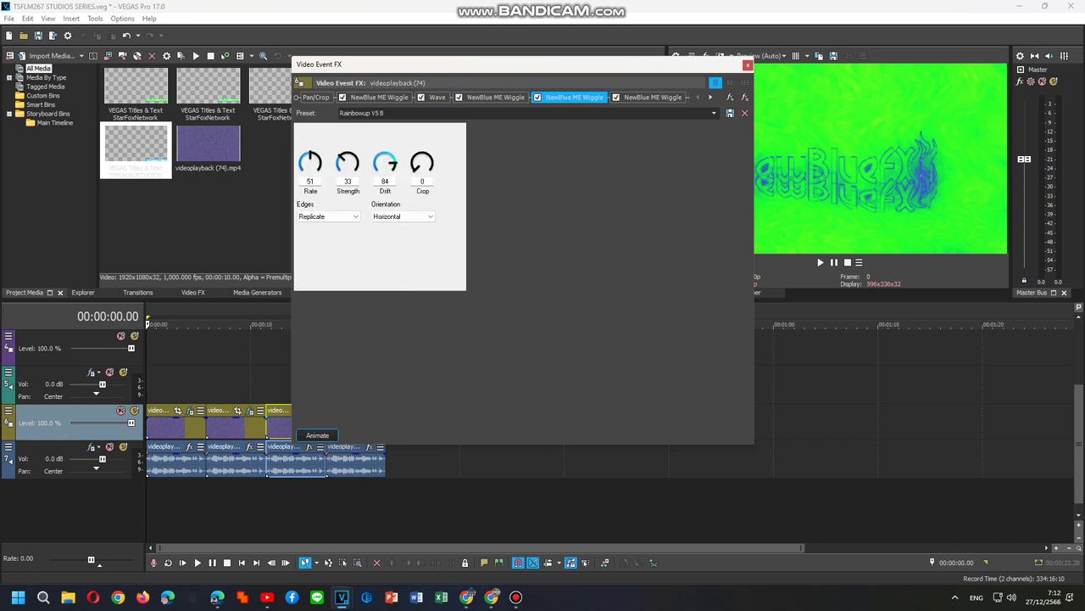
left_click(652, 98)
left_click(710, 97)
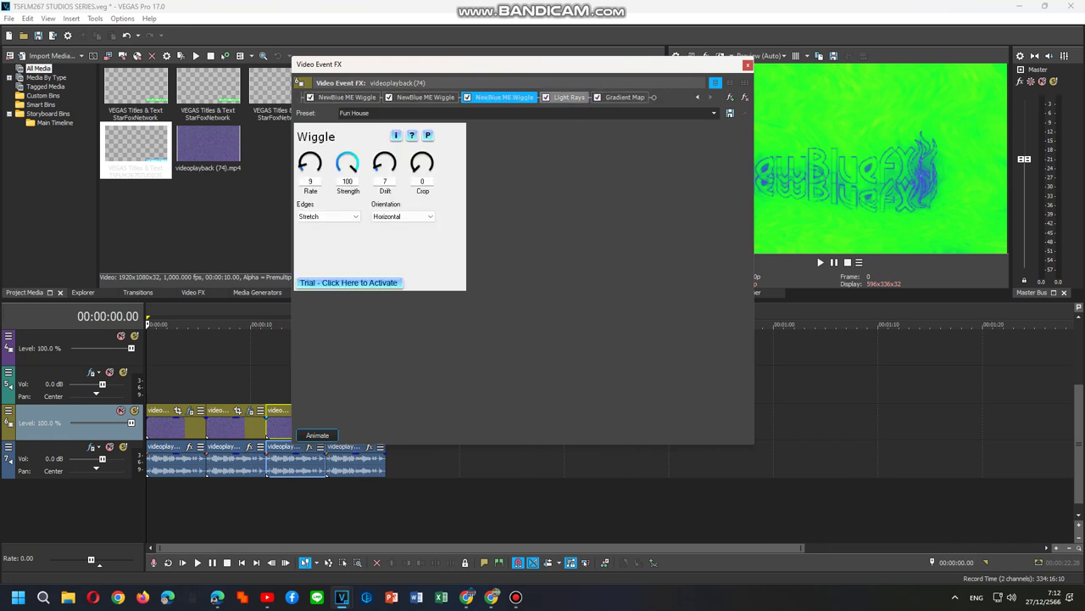
key("Right")
key("Right")
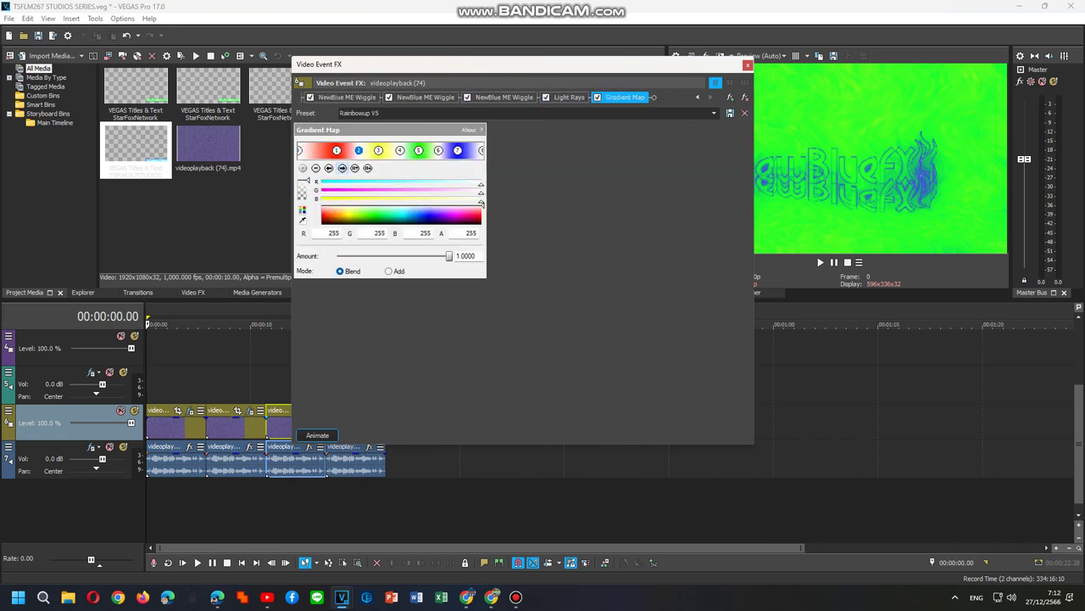
- Go through the colour points of the third clip's Rainbowup V5 Gradient Map one after another to examine their colours
left_click(342, 168)
left_click(342, 168)
left_click(342, 168)
left_click(342, 168)
left_click(341, 168)
left_click(341, 168)
left_click_drag(505, 67, 568, 70)
- Open the fourth clip's video effects to examine its chain
right_click(338, 427)
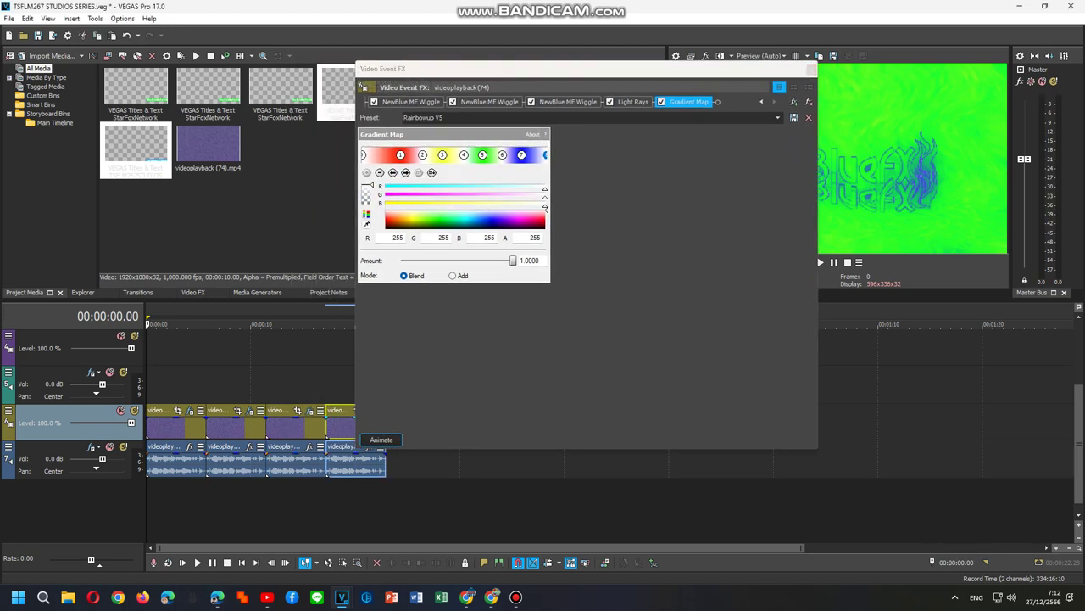
left_click(374, 206)
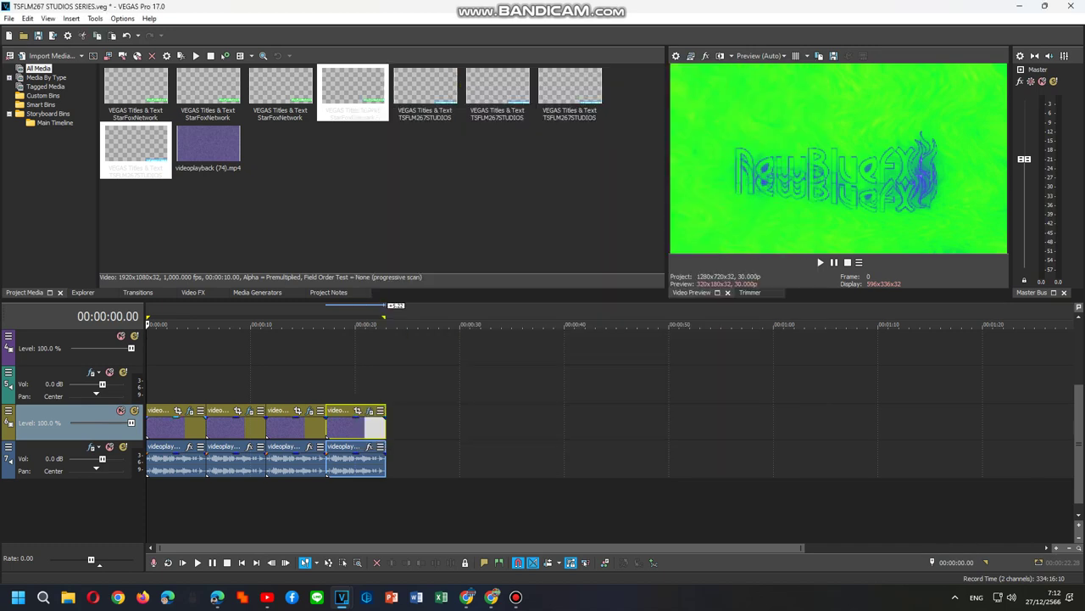
- Select the time range covering all four clips and add the Radioup V12 FX package to the first clip's audio
double_click(180, 385)
right_click(177, 460)
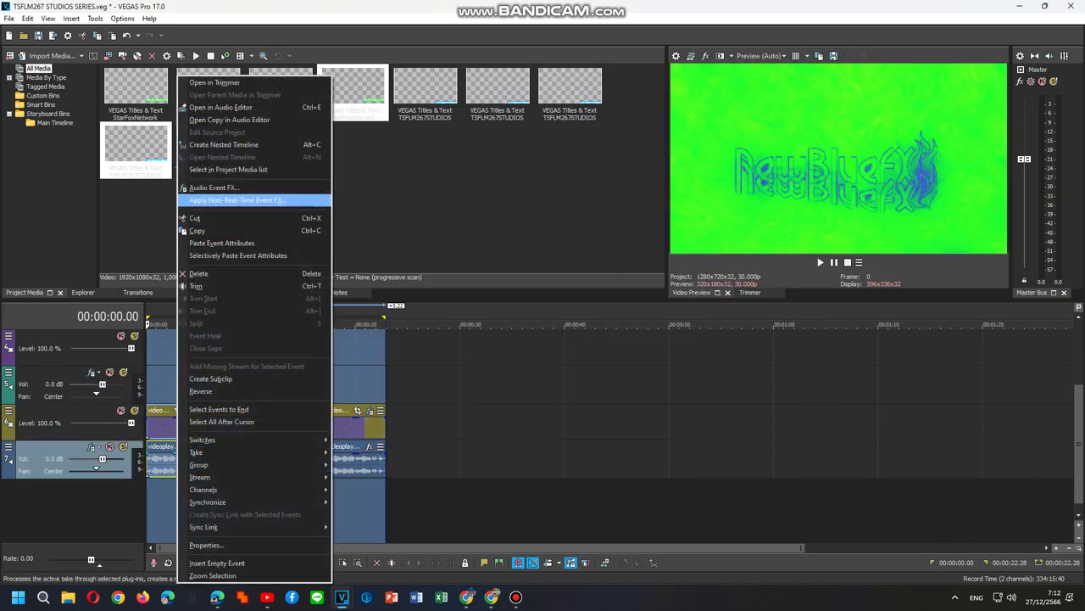
left_click(235, 199)
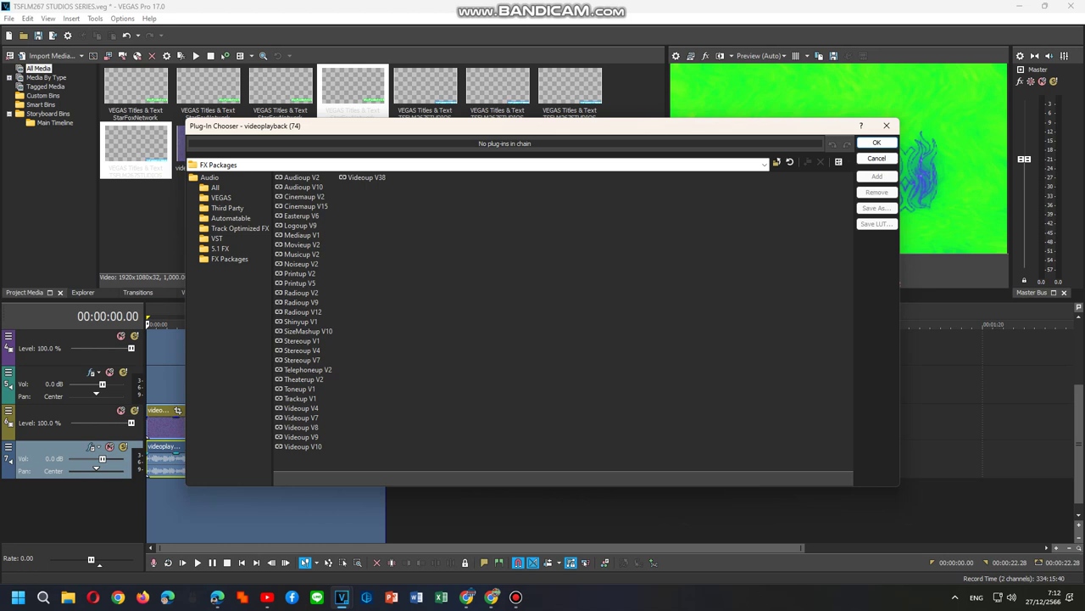
left_click(303, 312)
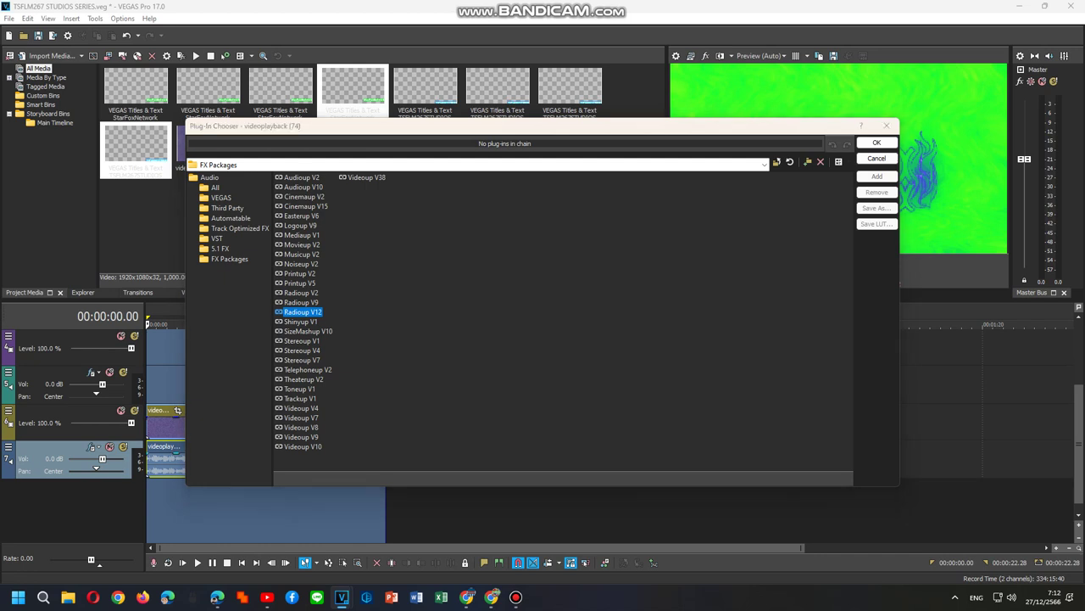
left_click(877, 175)
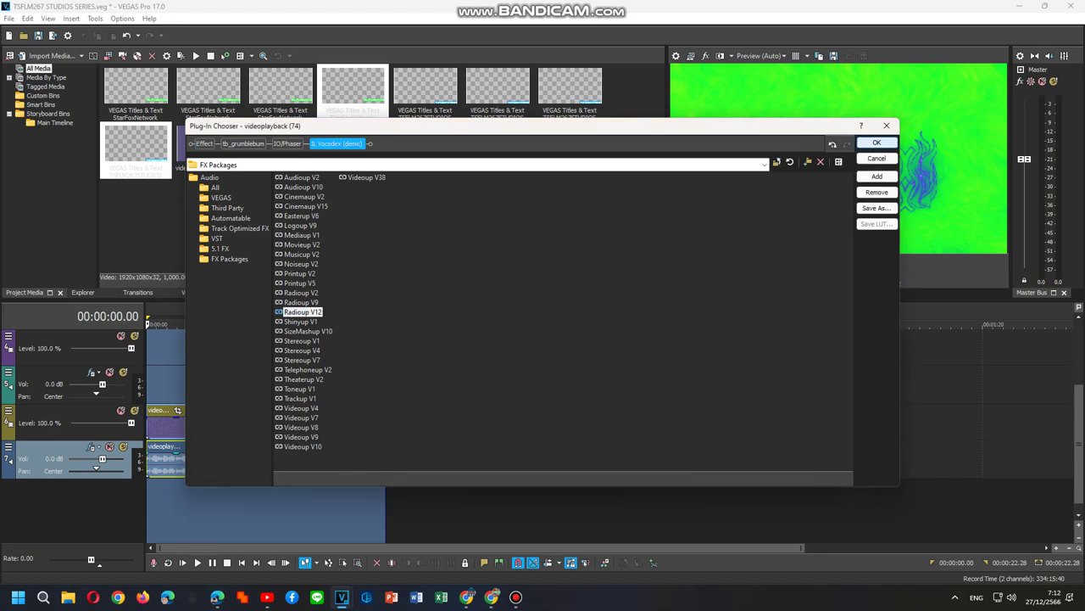
left_click(876, 142)
- Load the Clearer preset in the first clip's Vocodex and set its carrier to Flanged saw
left_click(514, 91)
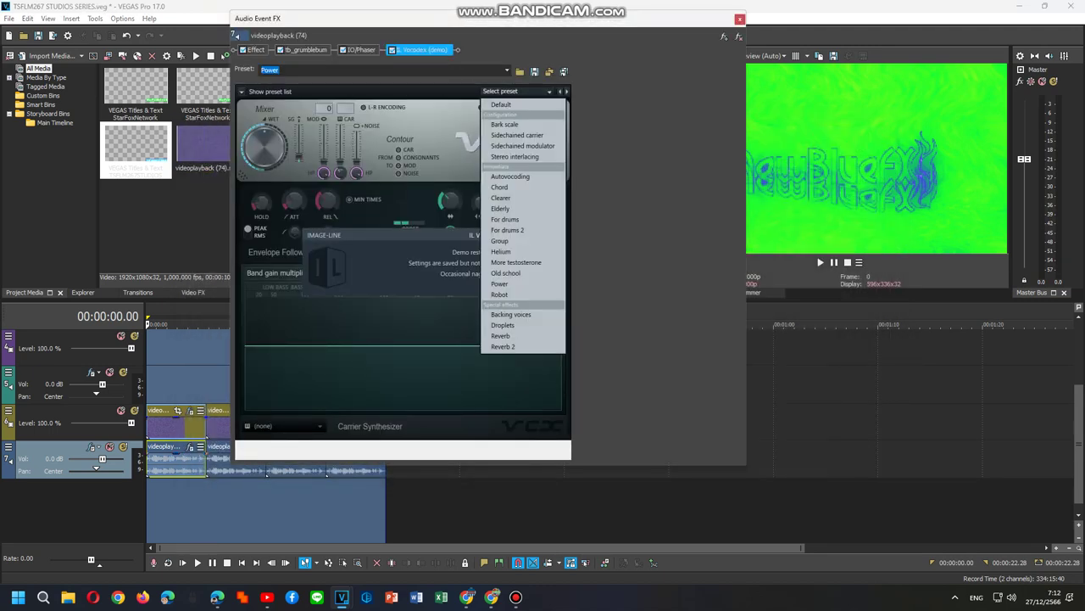
left_click(507, 198)
left_click(458, 254)
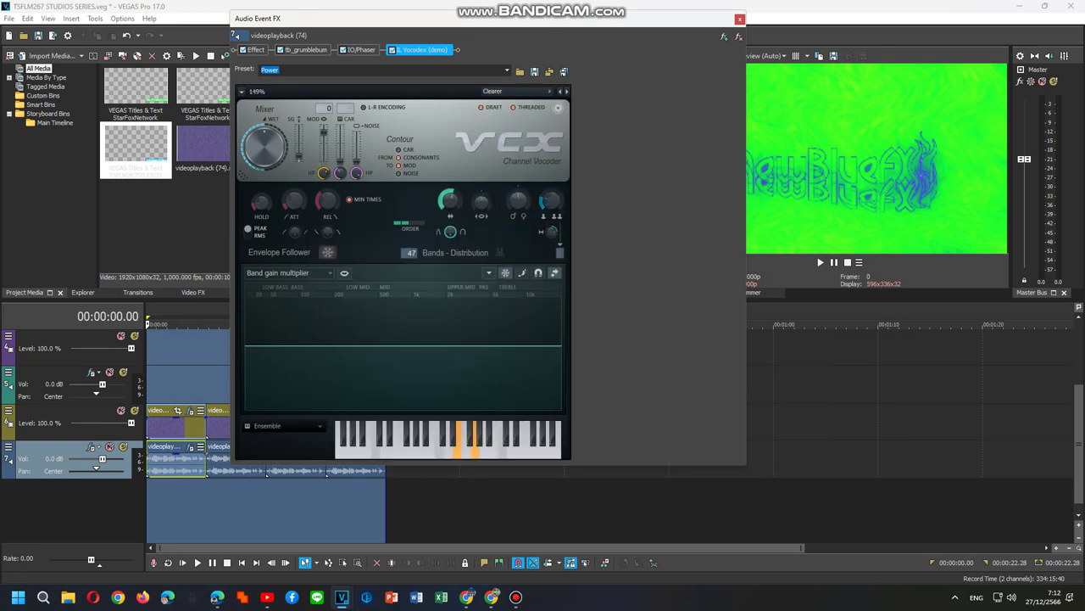
left_click(284, 426)
left_click(335, 446)
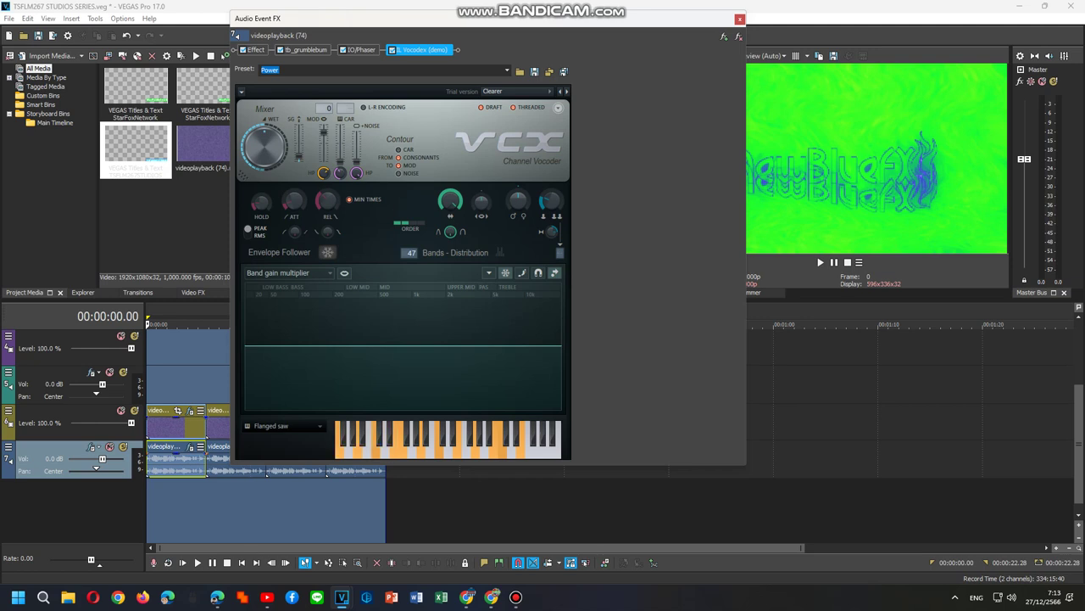
- Play the first clip from the start to check its vocoded audio
left_click(73, 359)
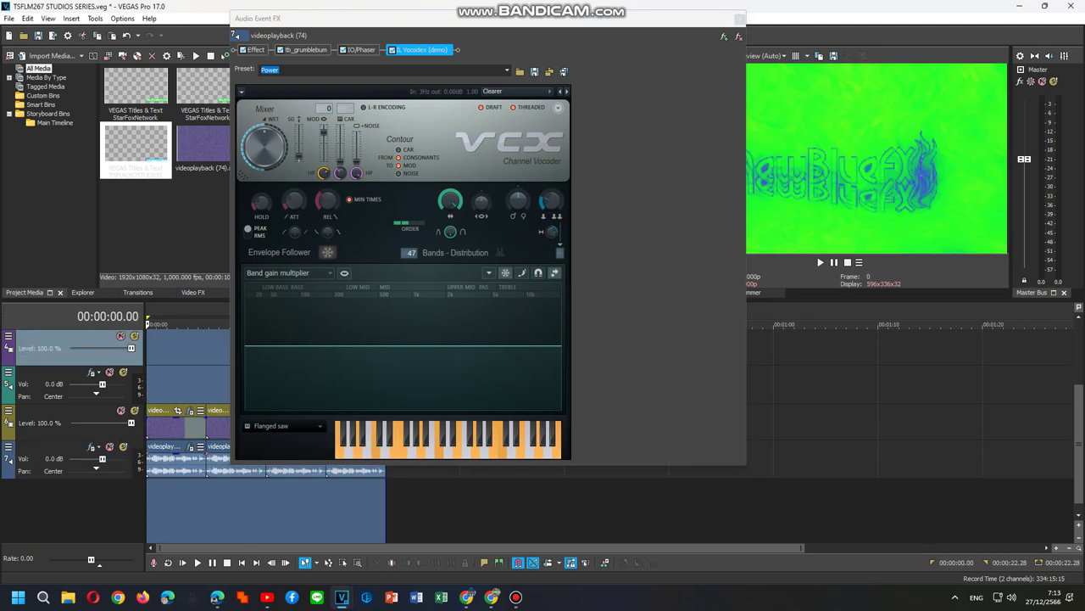
key("space")
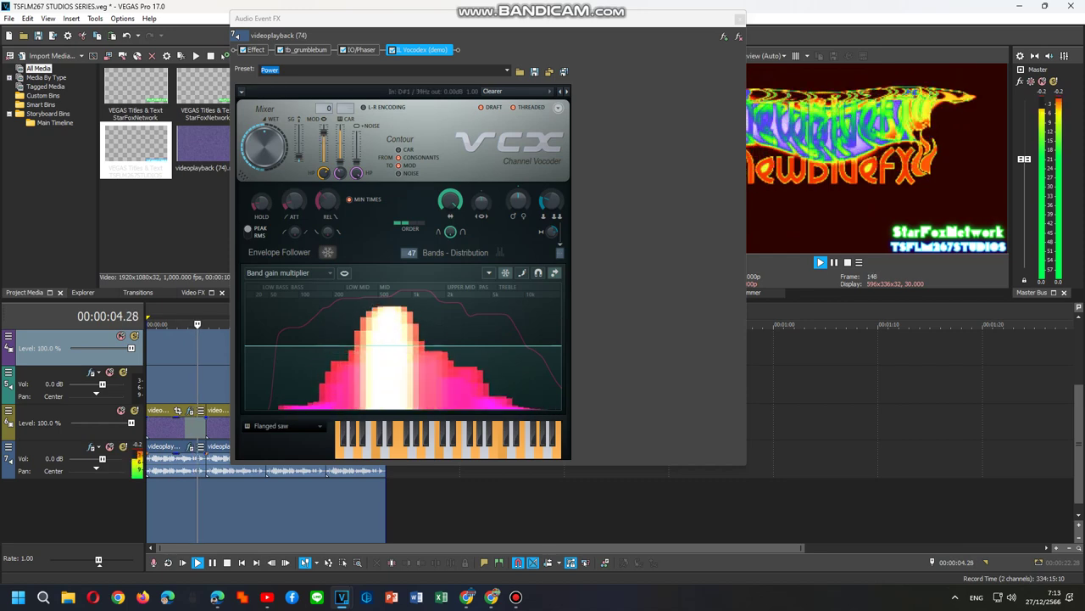
key("space")
- Add the Shinyup V1 FX package to the second clip's audio
right_click(219, 466)
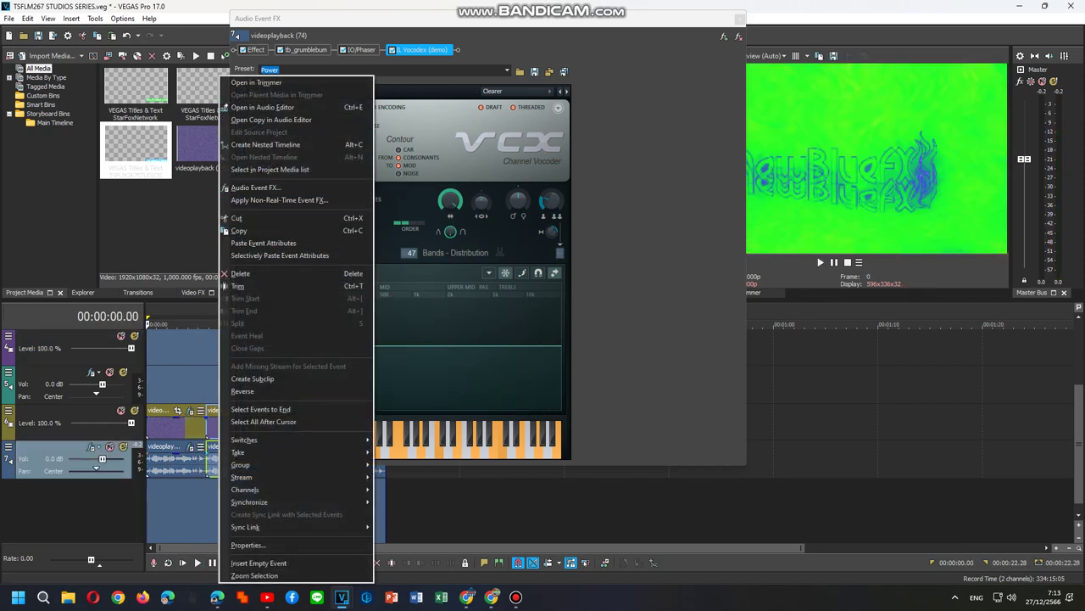
left_click(255, 186)
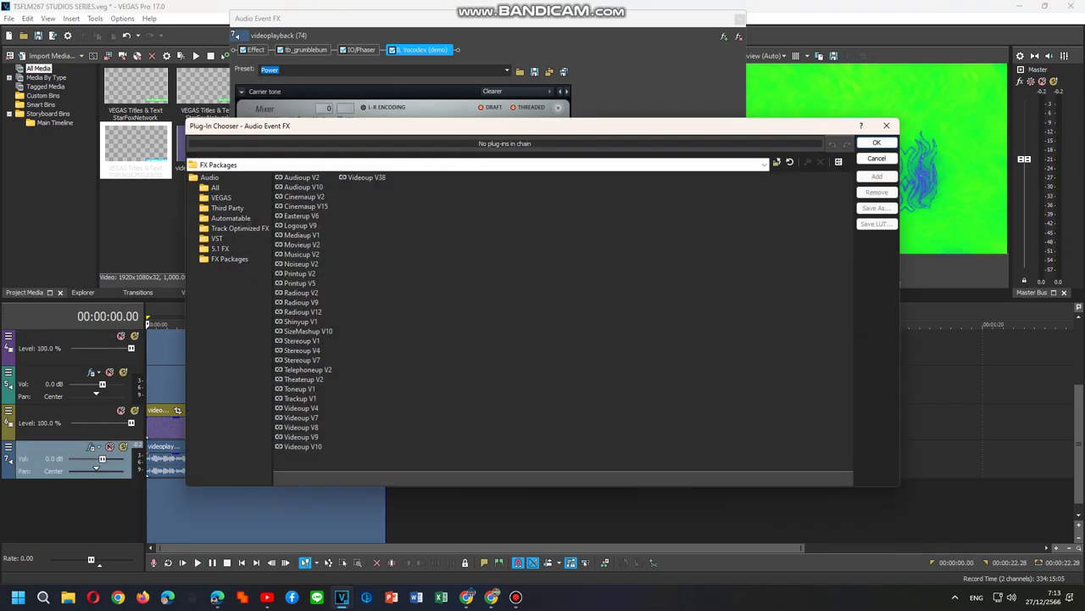
left_click(300, 322)
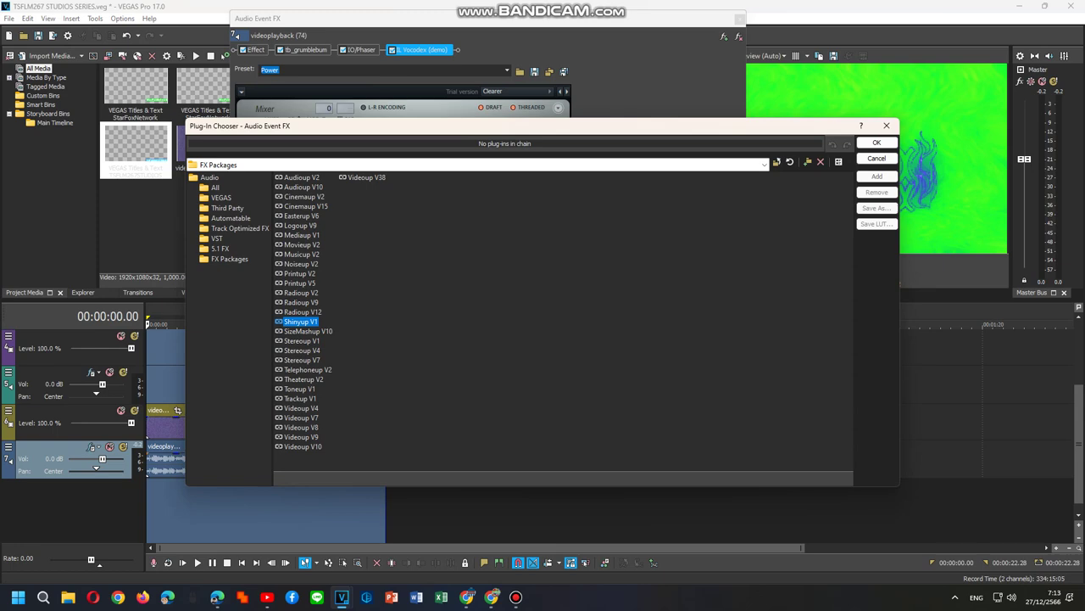
left_click(877, 177)
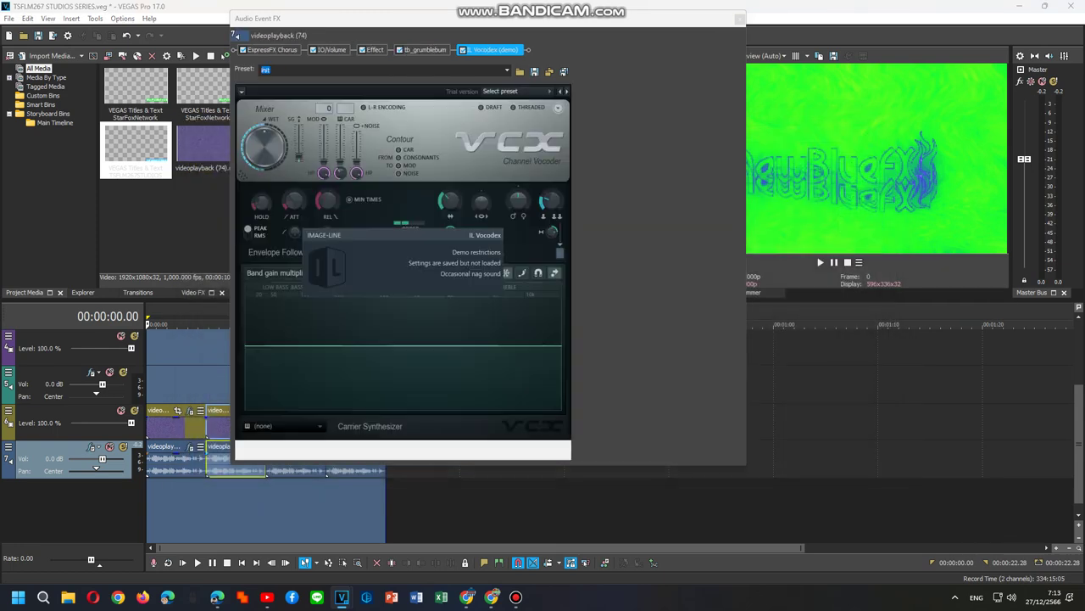
- Load the Clearer preset in the second clip's Vocodex and set its carrier to Harsh
left_click(513, 92)
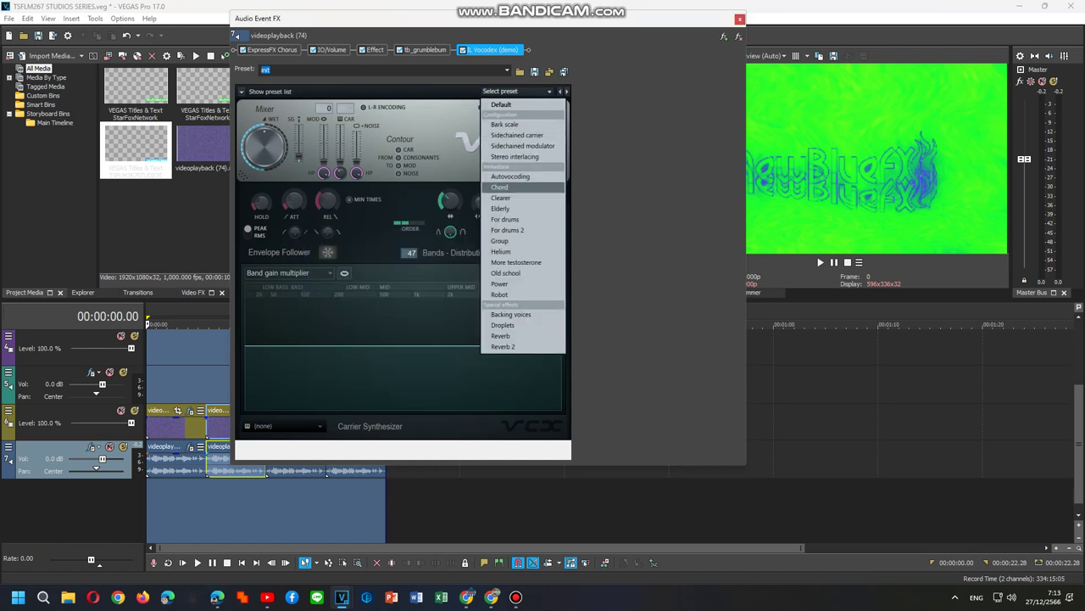
left_click(514, 197)
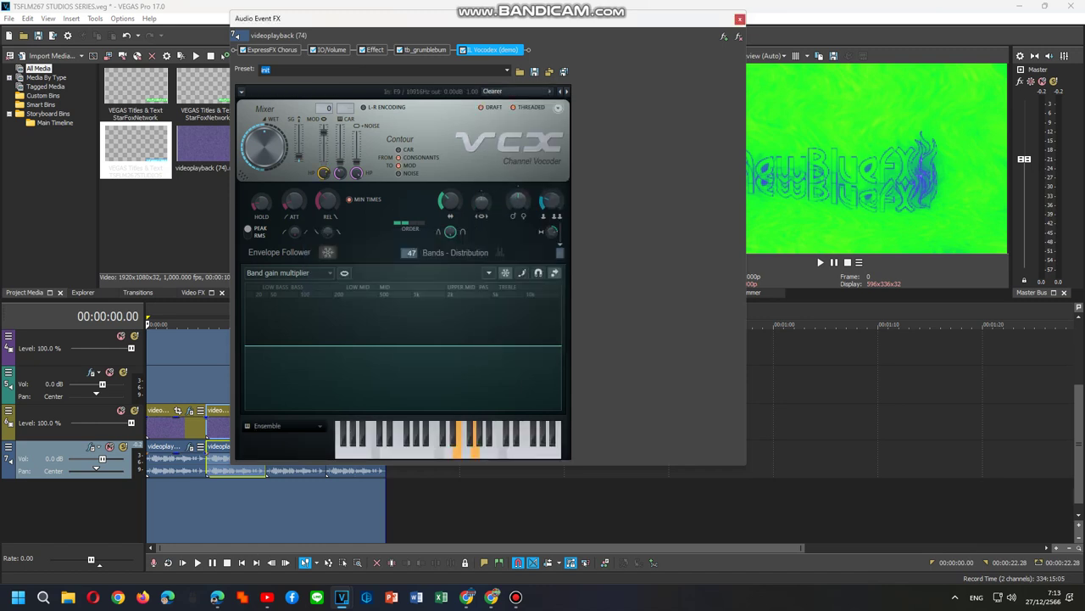
left_click(284, 426)
left_click(335, 481)
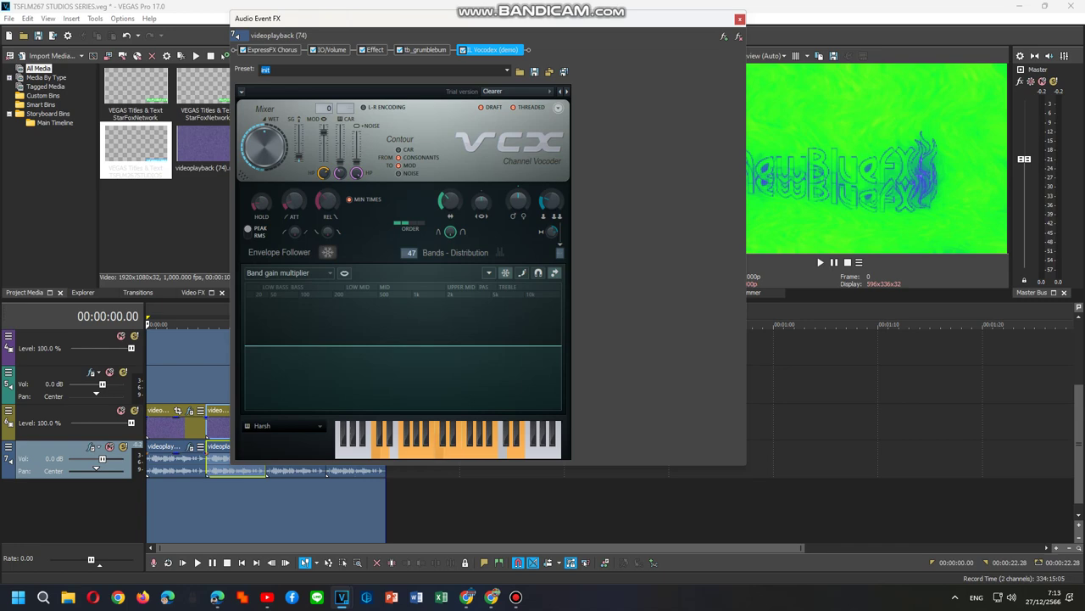
- Clear the time selection, place the cursor at the second clip's start (00:00:05.22) and play the clip to check its audio
left_click(266, 510)
left_click(222, 510)
left_click(206, 511)
key("space")
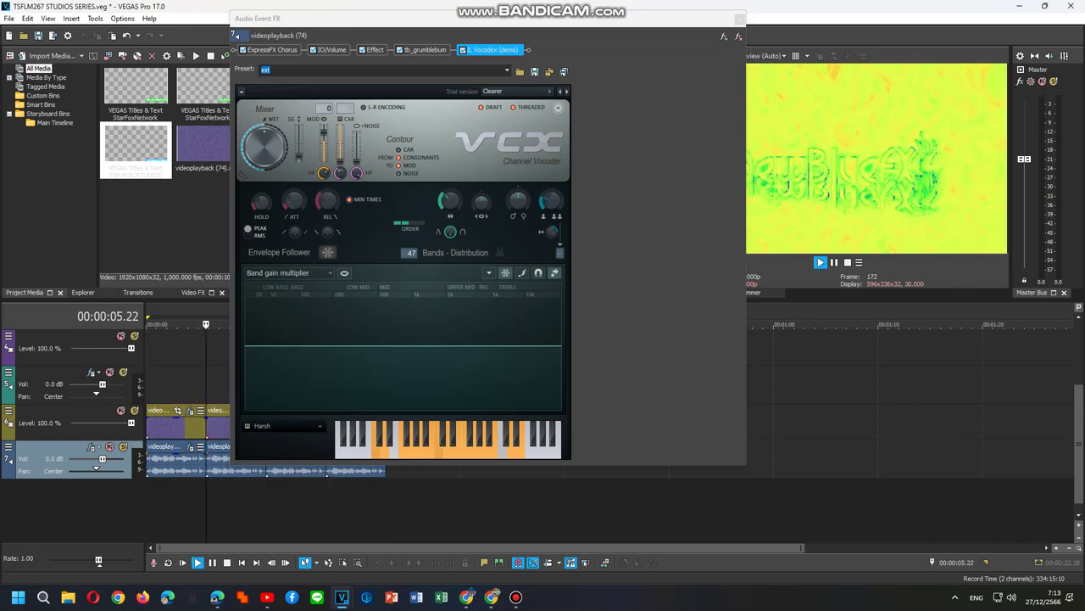
key("space")
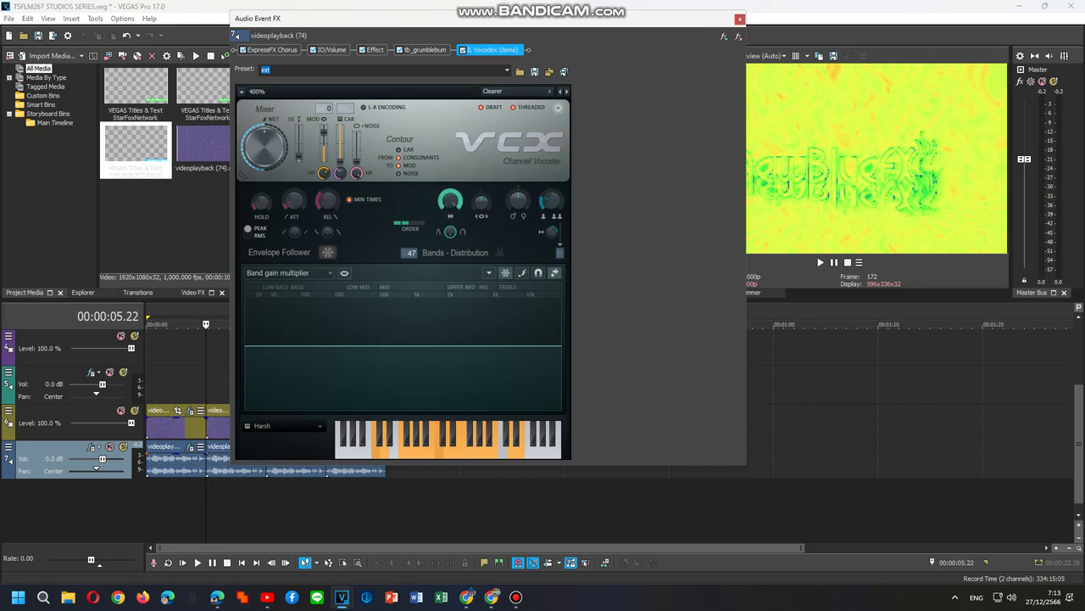
key("space")
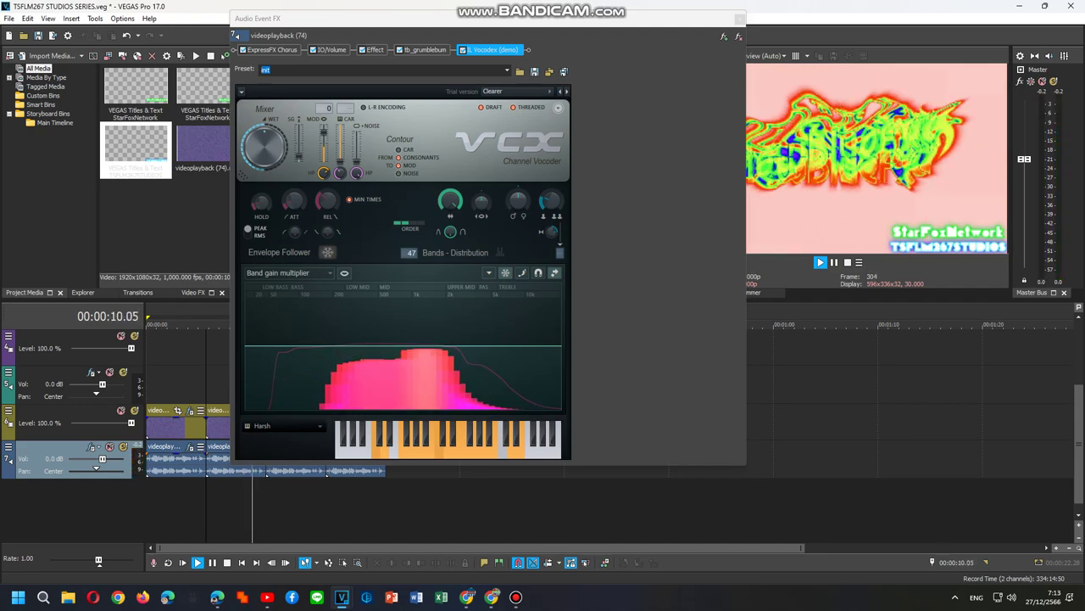
key("space")
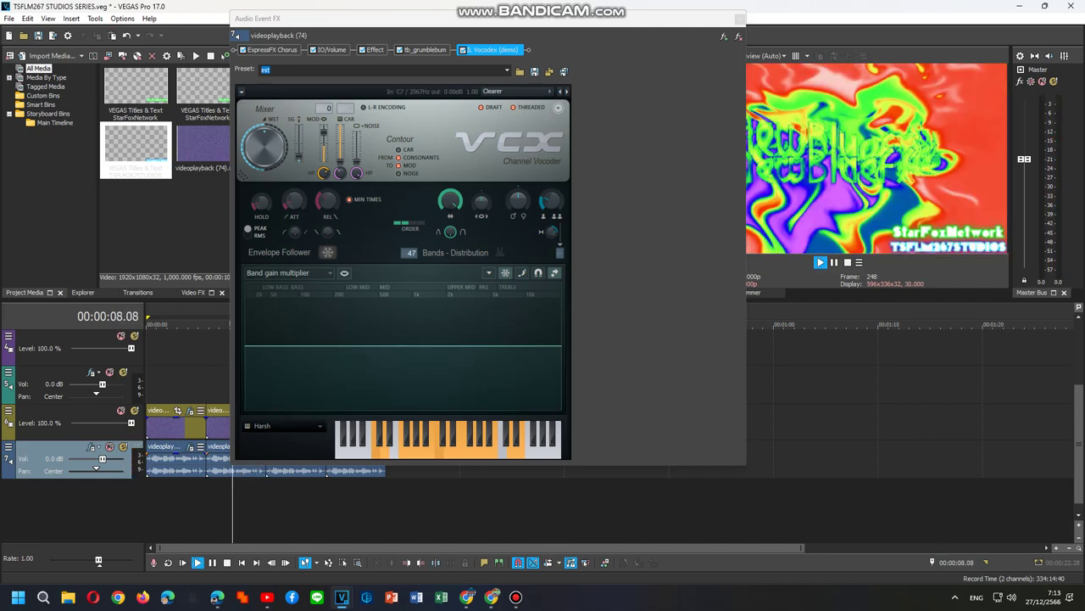
key("space")
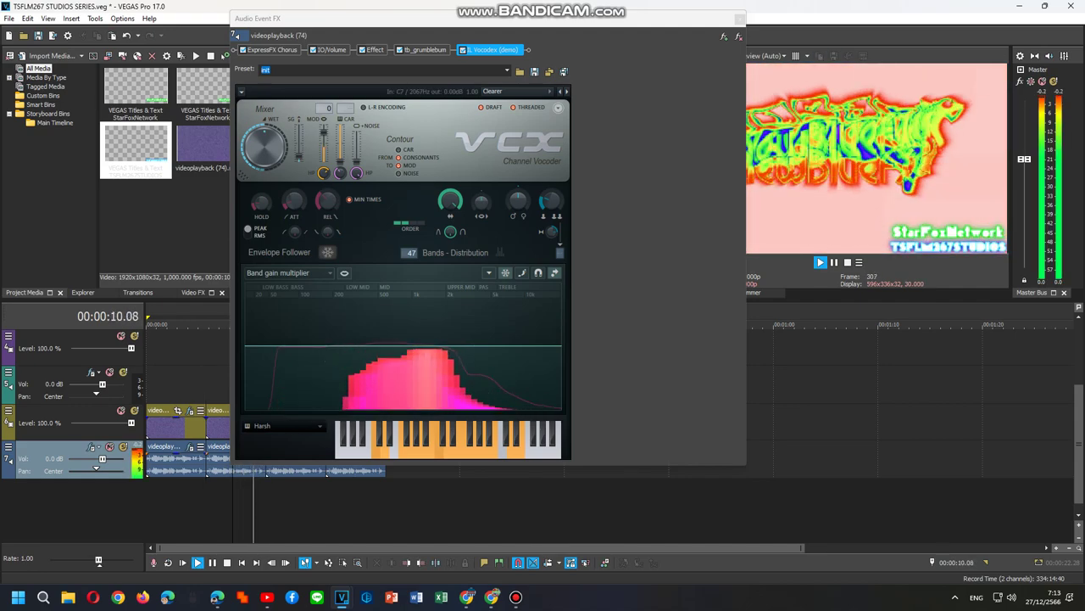
key("space")
- Add the Printup V2 FX package to the third clip's audio
right_click(297, 470)
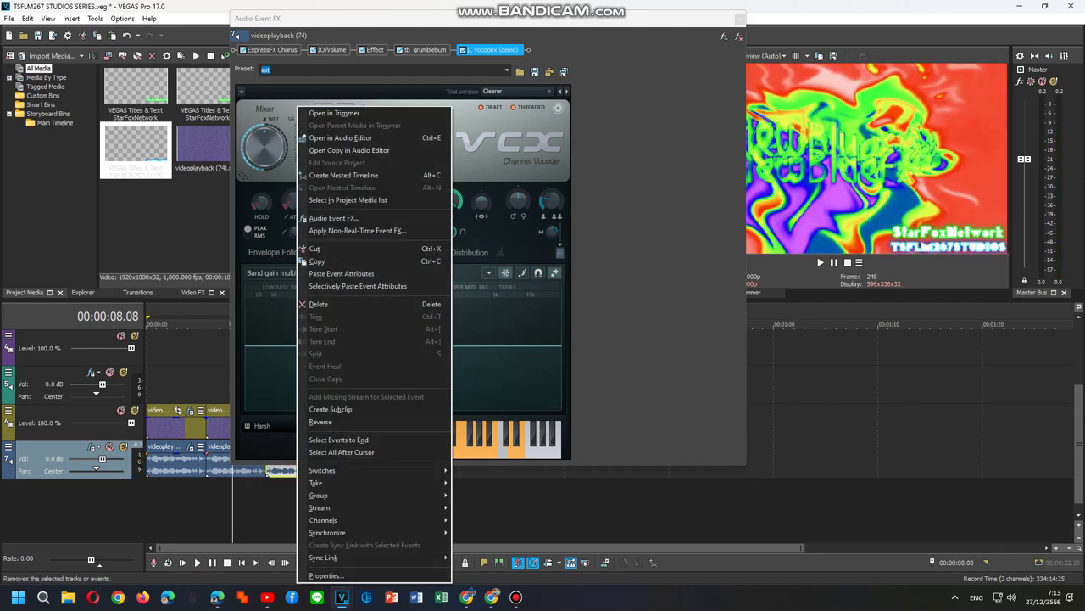
left_click(334, 218)
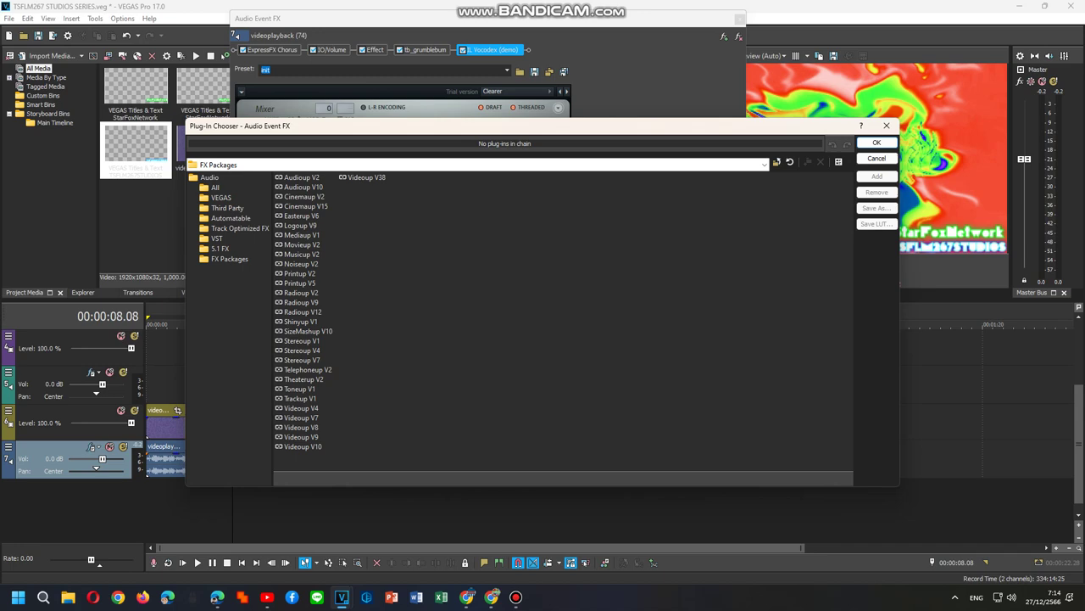
left_click(300, 274)
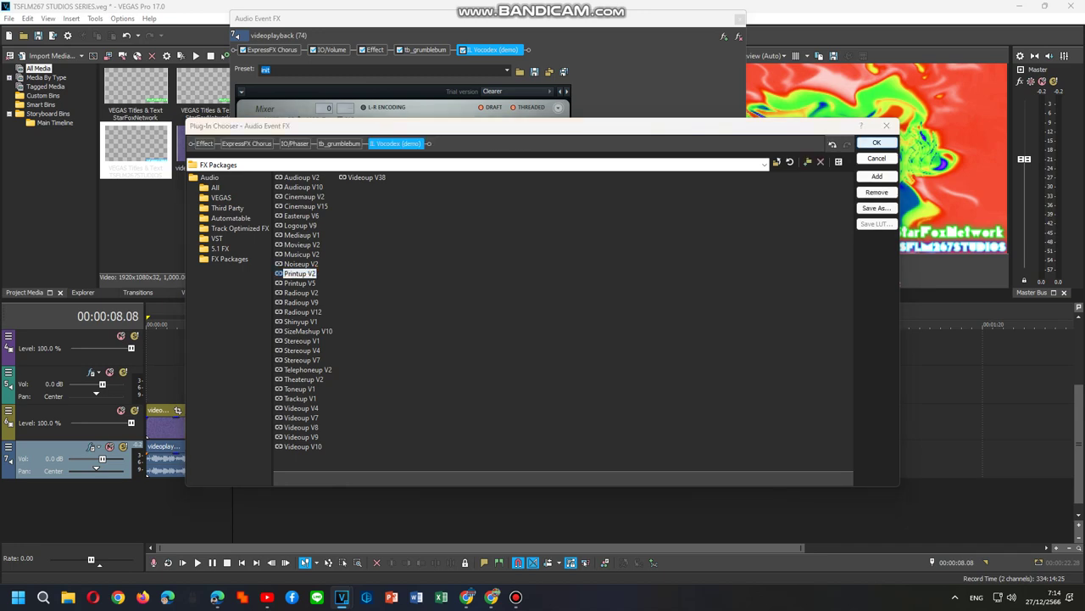
left_click(877, 142)
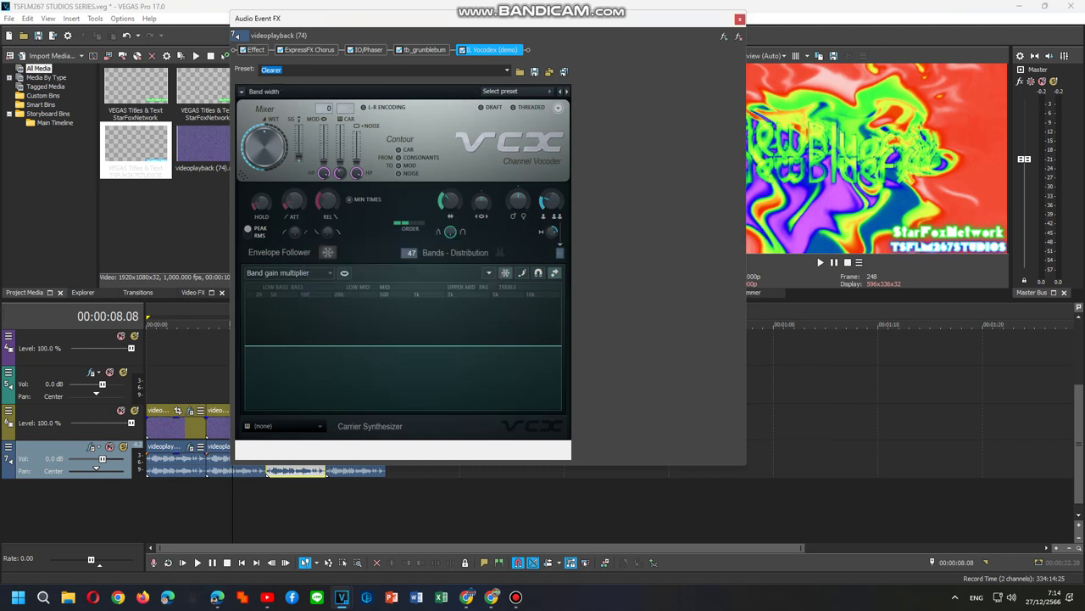
- Load the Clearer preset in the third clip's Vocodex and set its carrier to Growling
left_click(517, 91)
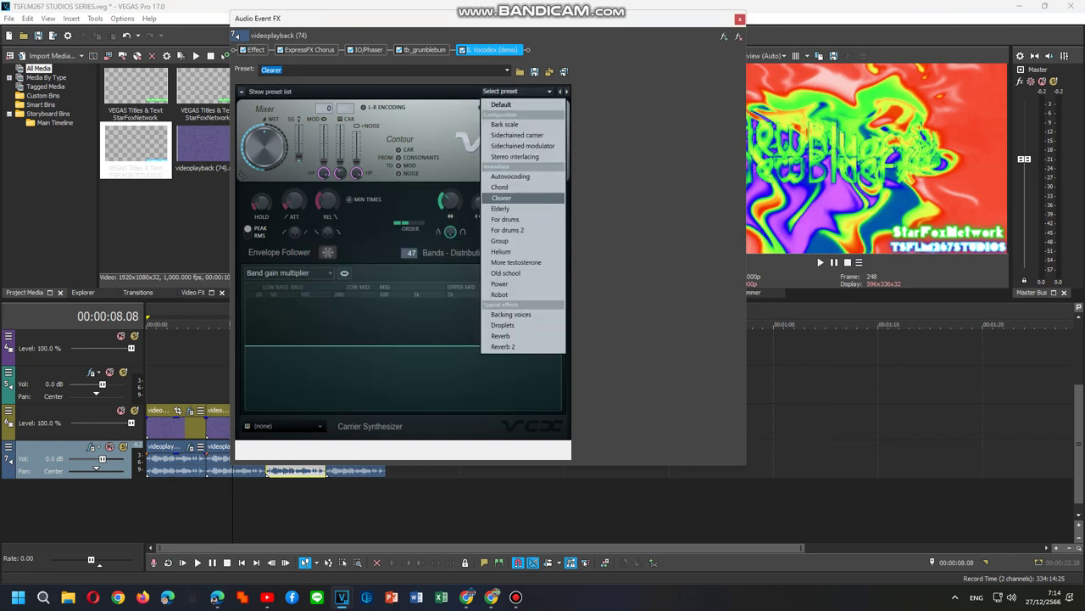
left_click(509, 199)
left_click(284, 425)
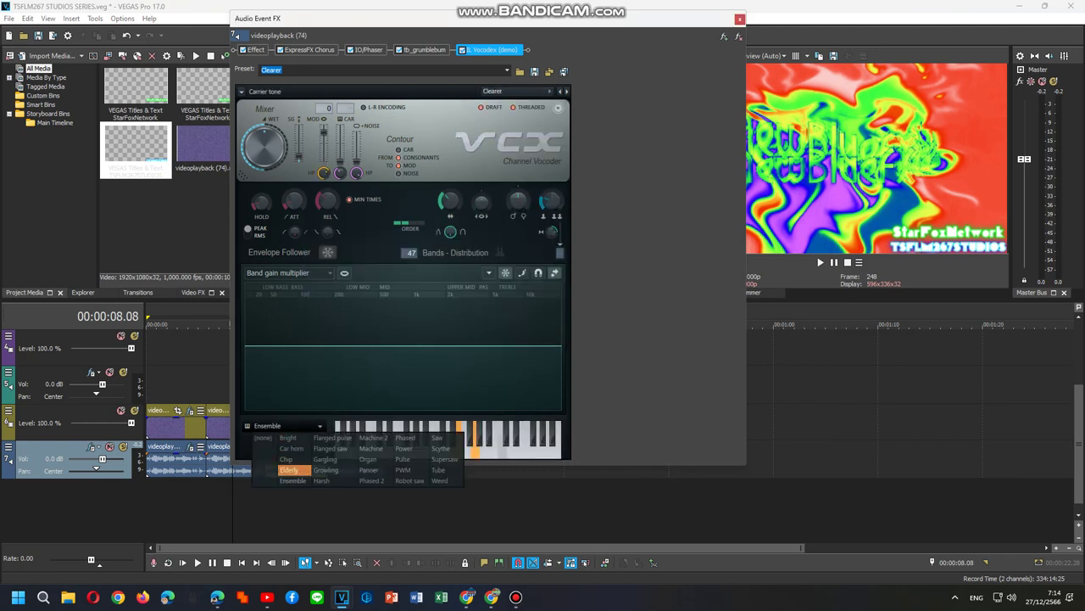
left_click(326, 470)
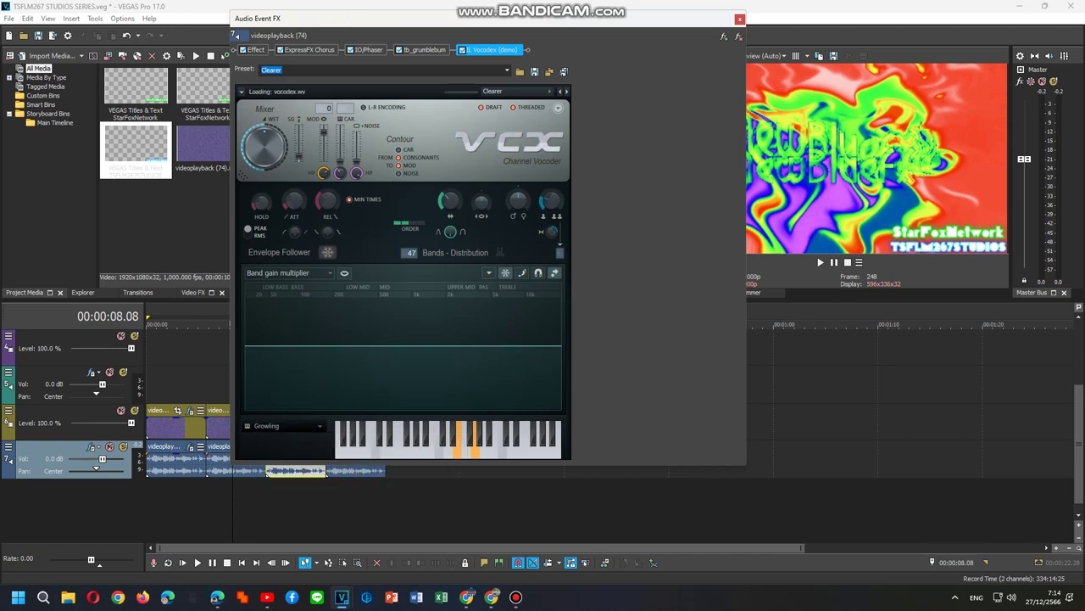
- Play the timeline and change the third clip's Vocodex carrier to Organ
key("space")
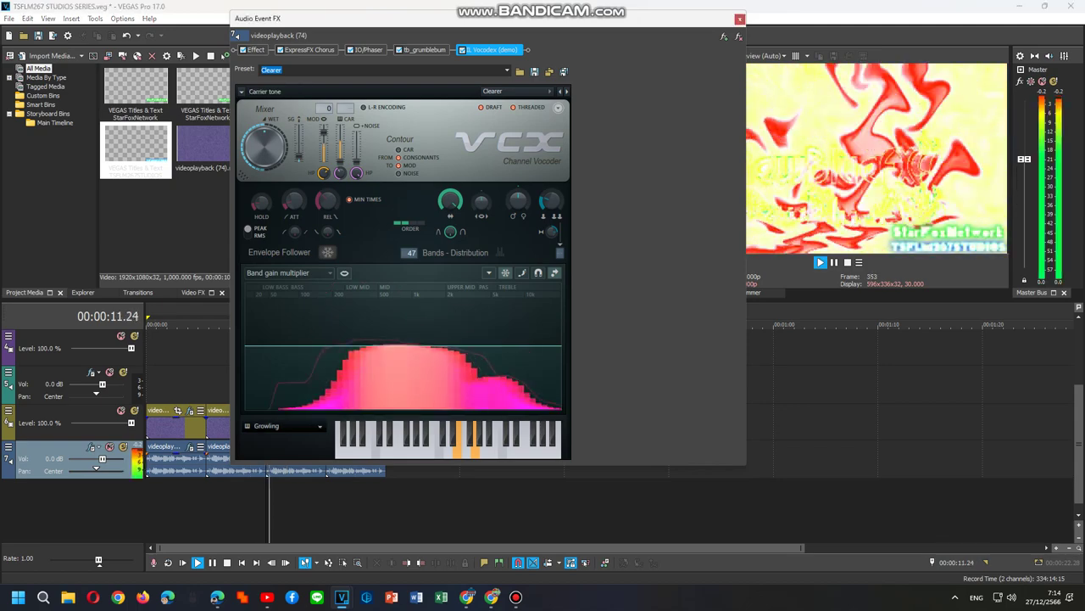
left_click(284, 425)
key("Return")
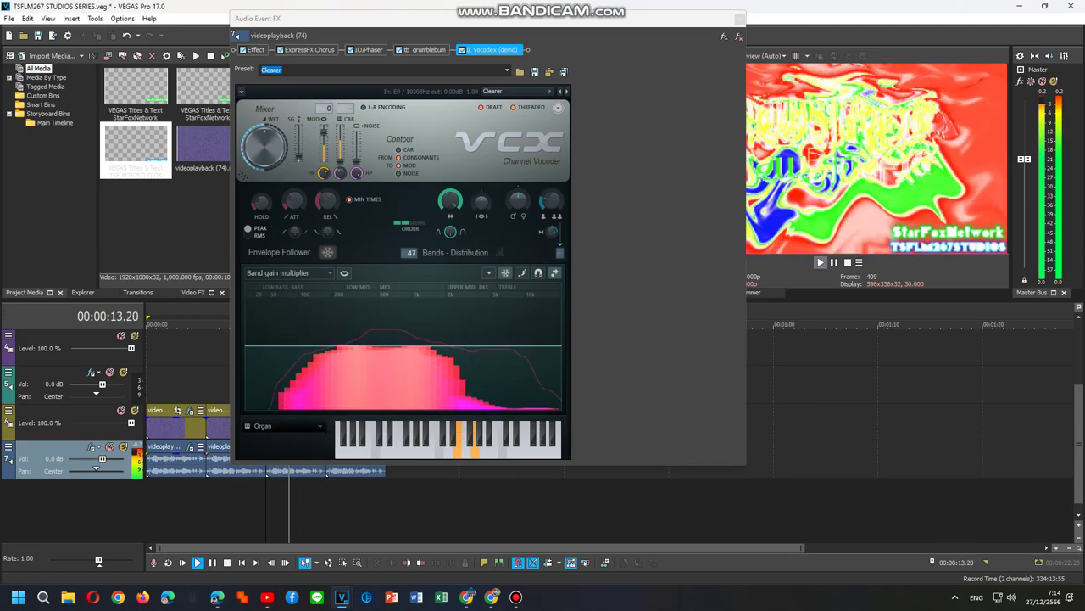
- Activate more notes across the third clip's Vocodex carrier keyboard and play the clip from 00:00:11.14 to check its audio
key("space")
left_click(557, 448)
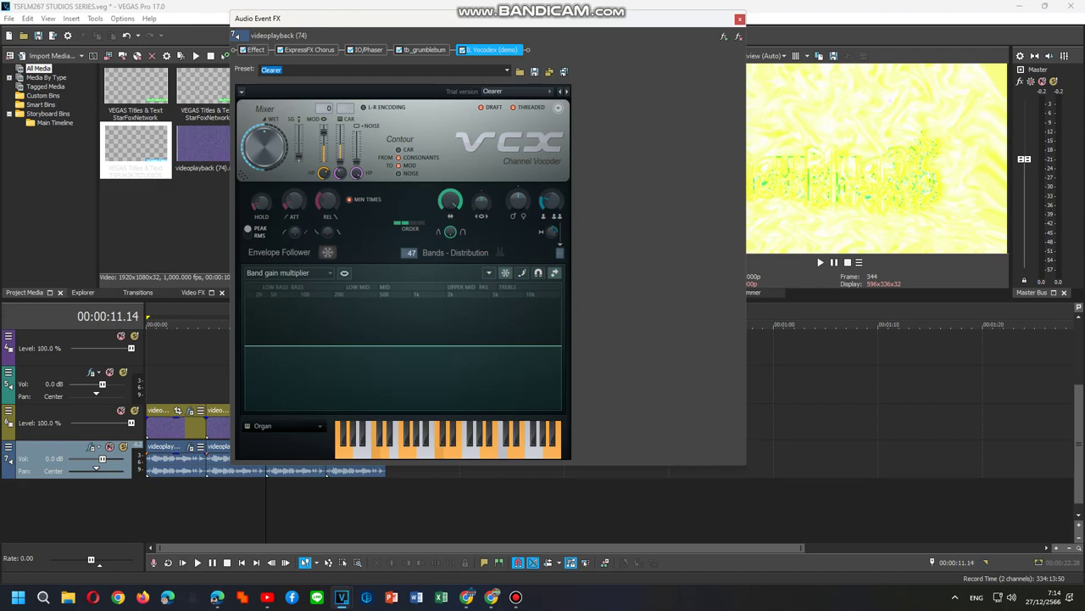
key("space")
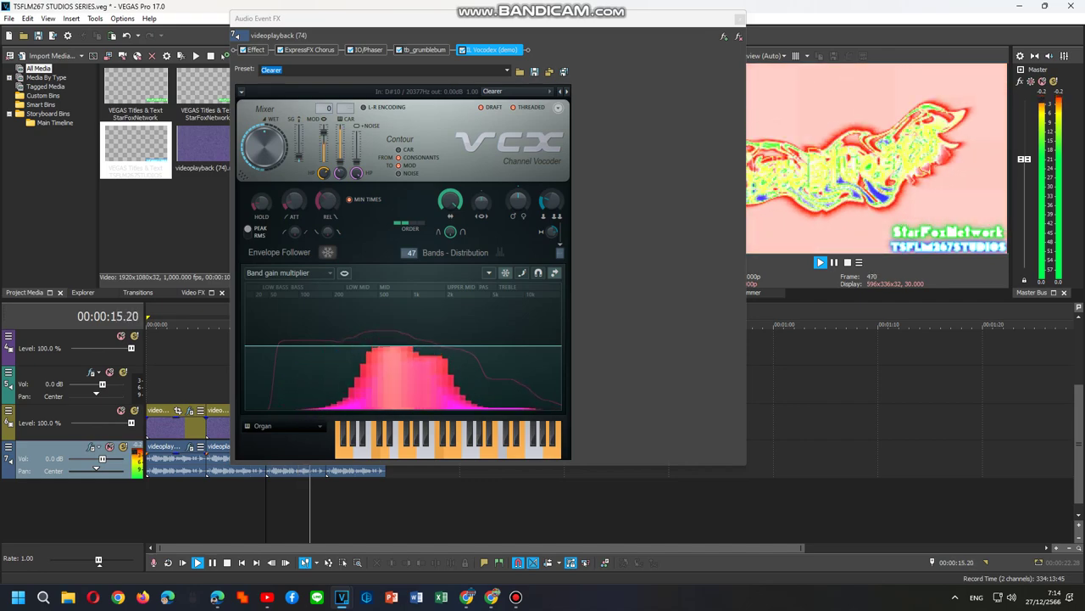
key("space")
- Add the Mediaup V1 FX package to the fourth clip's audio
right_click(368, 471)
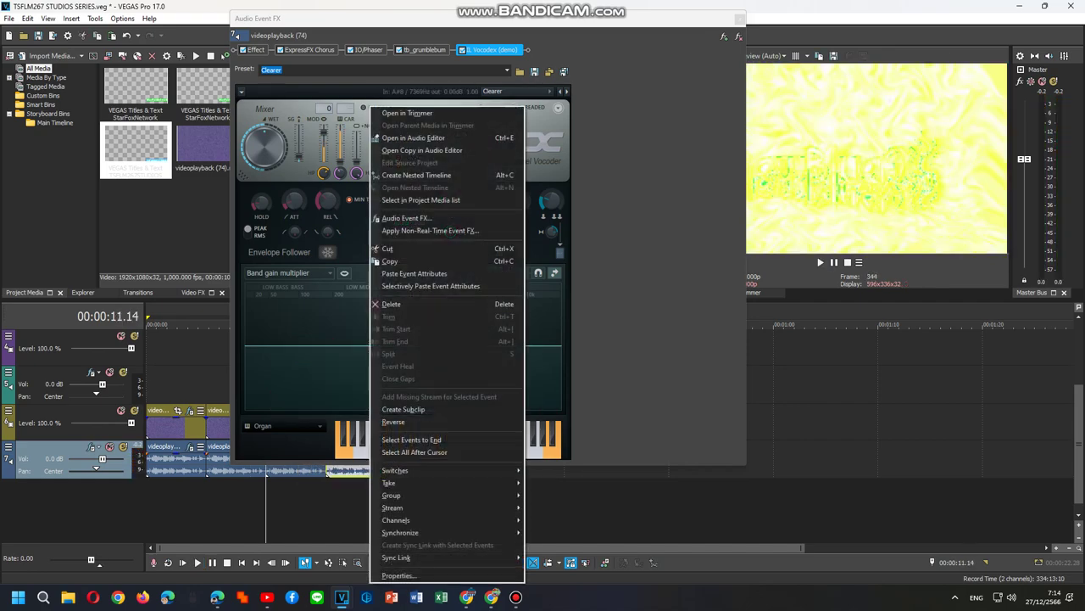
left_click(409, 218)
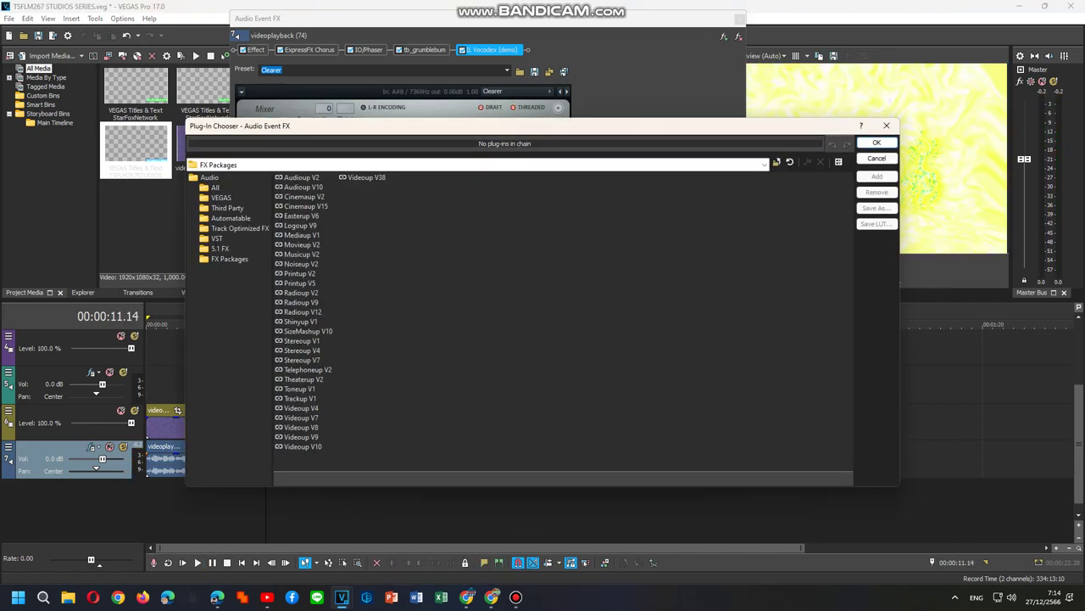
double_click(302, 235)
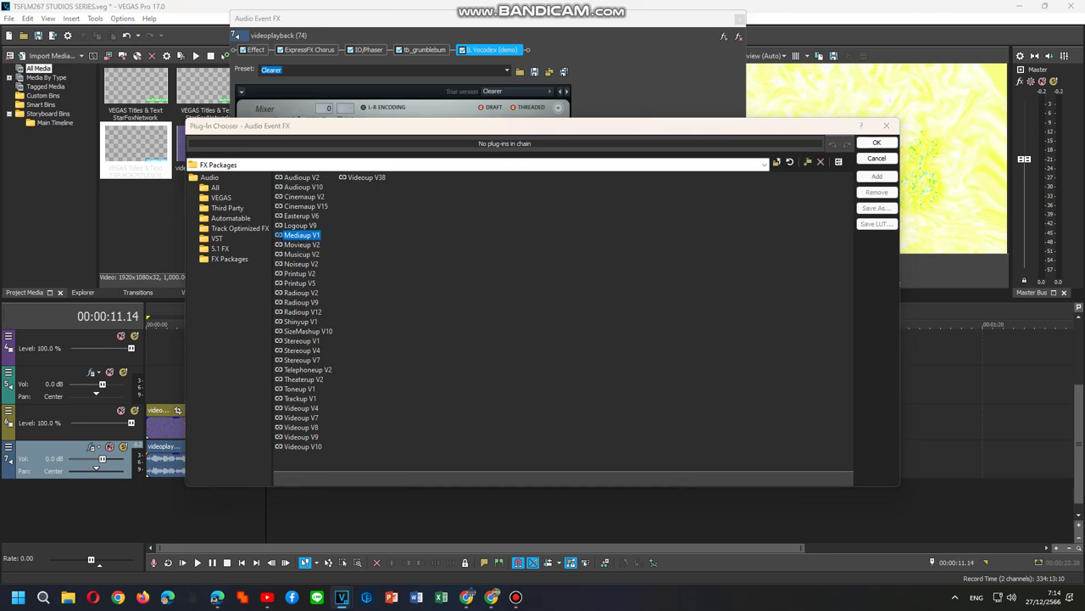
left_click(877, 142)
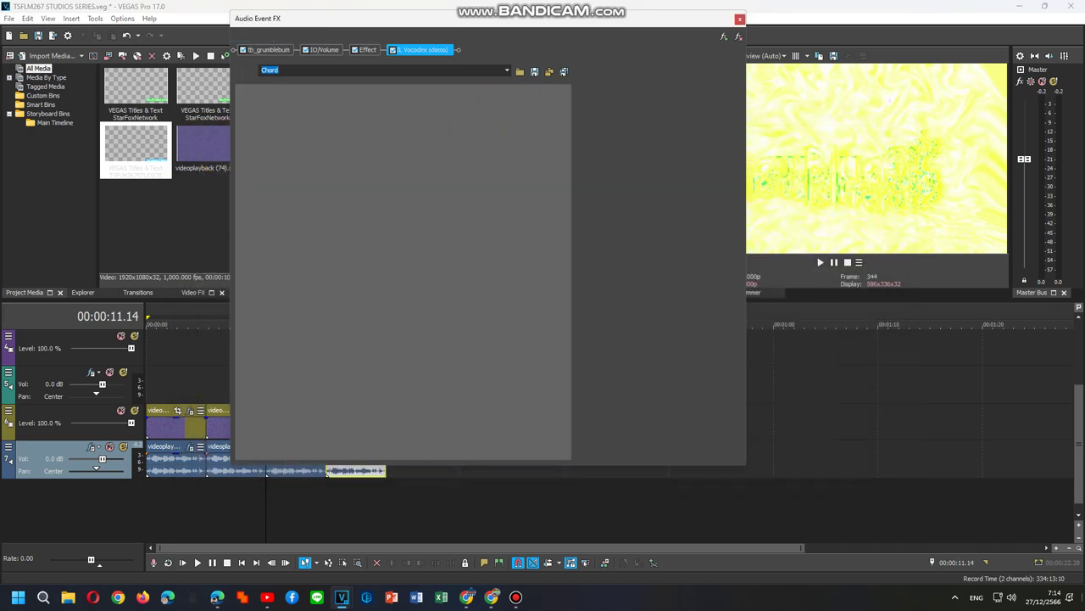
- Load the Helium preset in the fourth clip's Vocodex and set its carrier to Panner
left_click(515, 90)
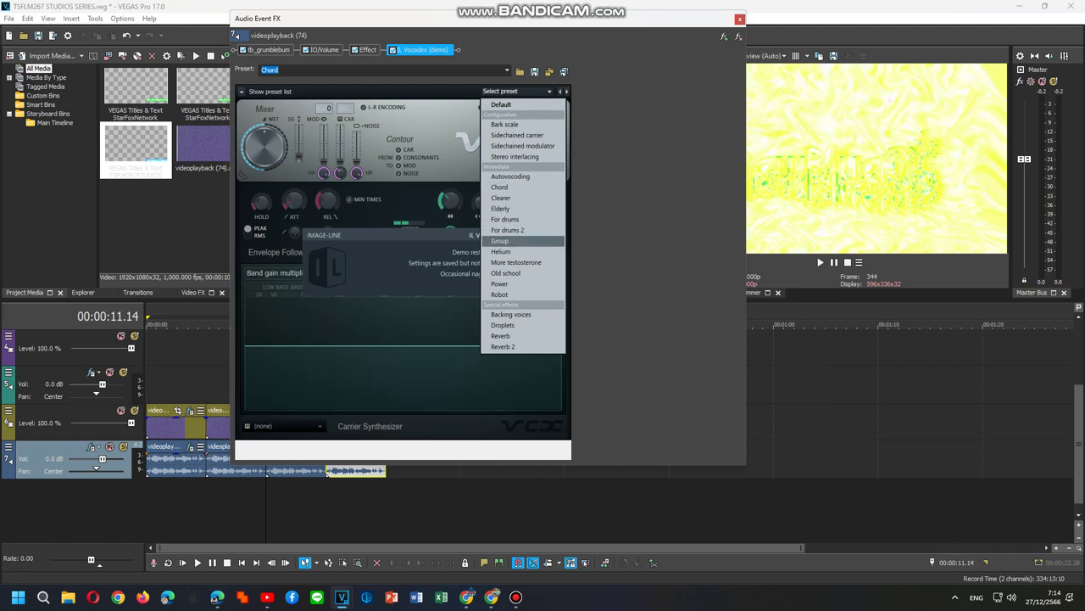
left_click(522, 251)
left_click(280, 425)
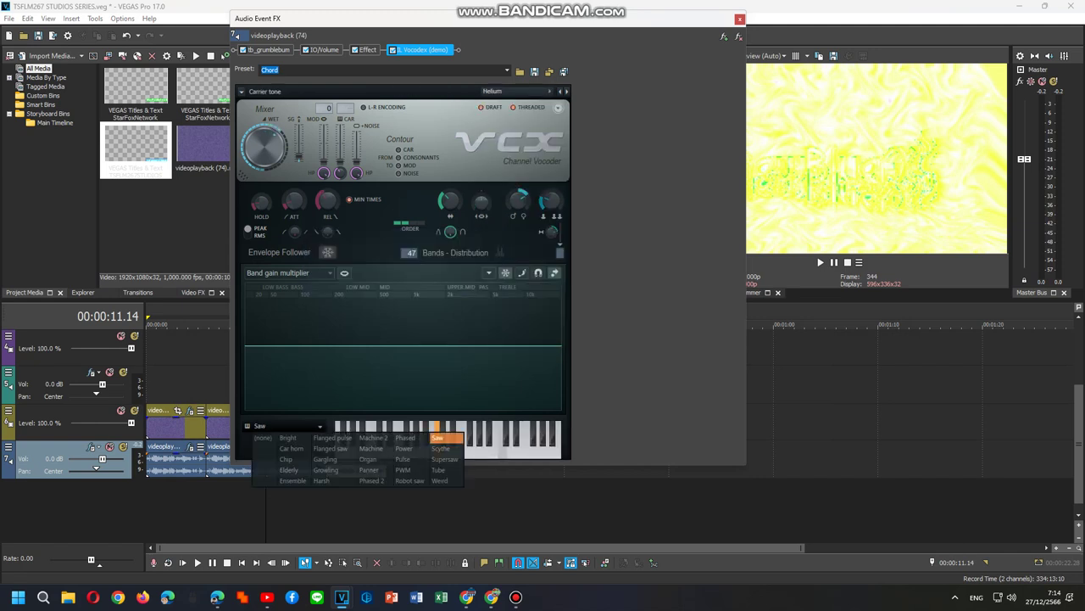
left_click(369, 469)
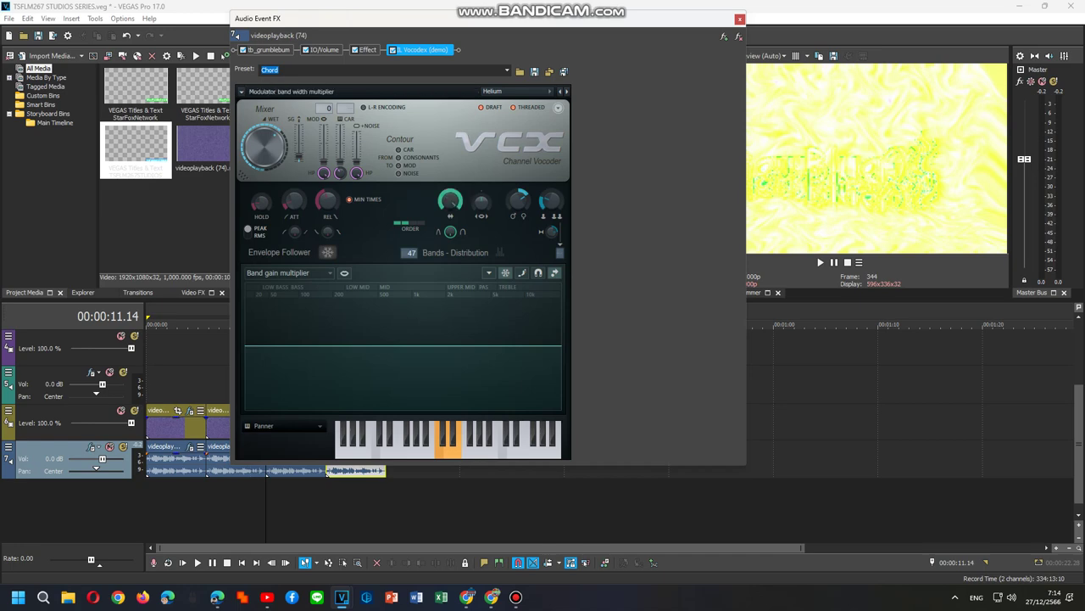
- Play the fourth clip from its start to check its vocoded audio
key("space")
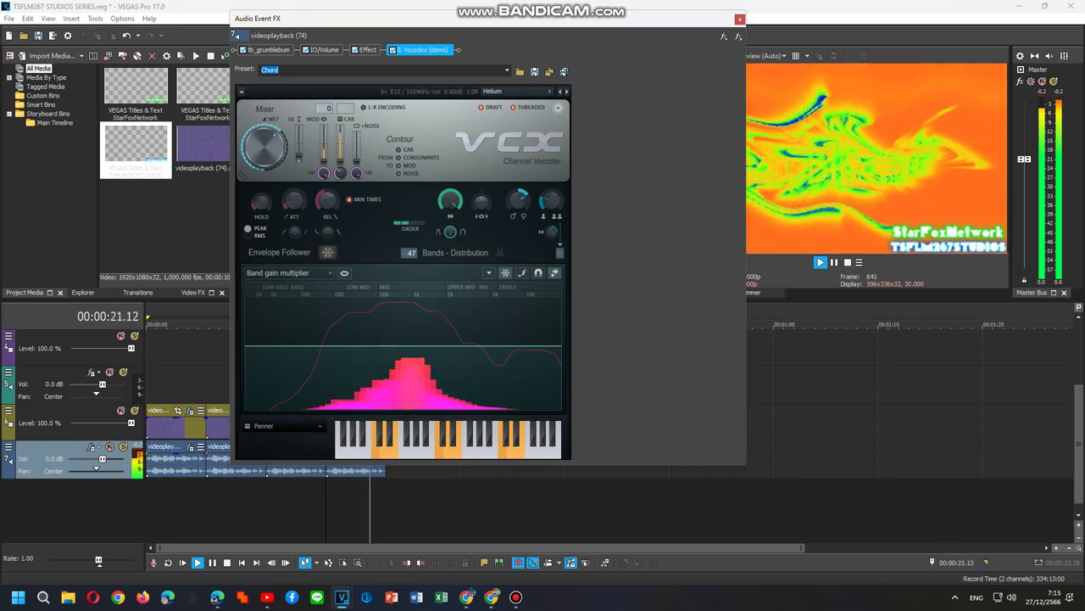
key("space")
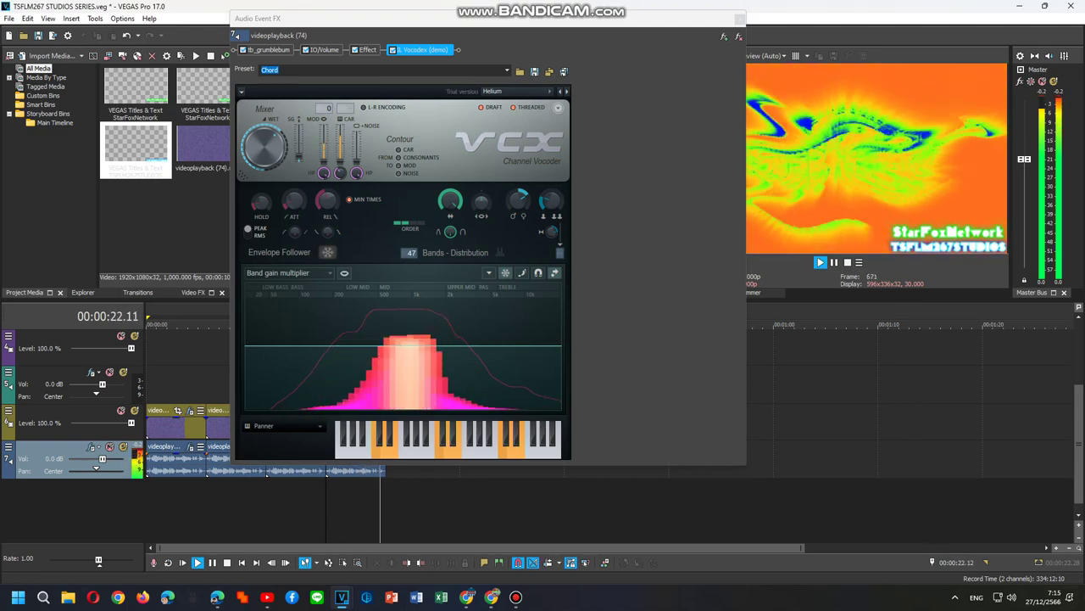
key("space")
- Close the audio event FX window and select the time range spanning all four clips
left_click(741, 18)
double_click(339, 349)
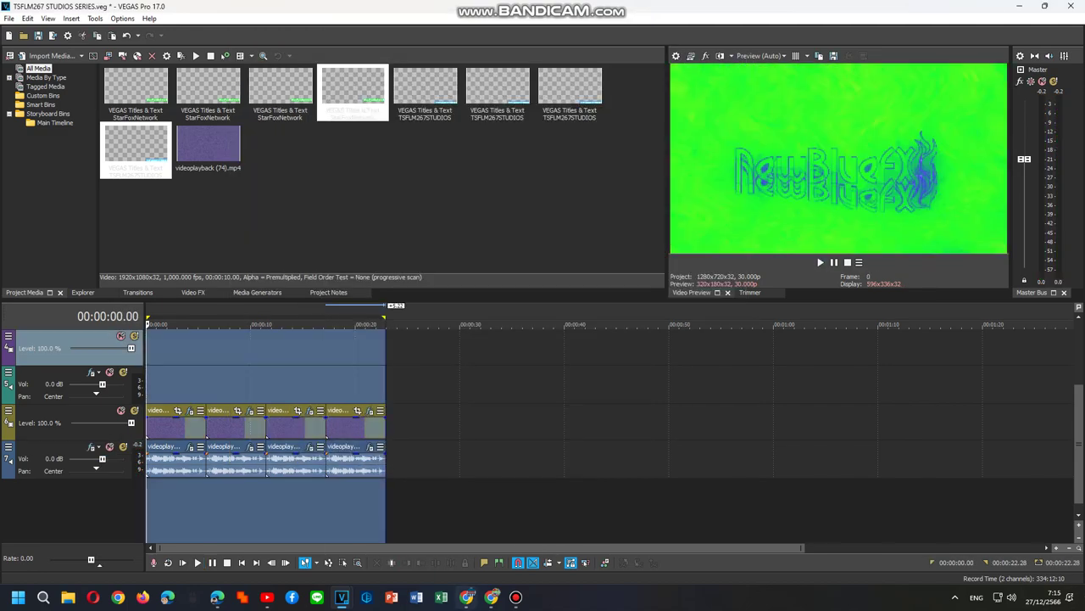